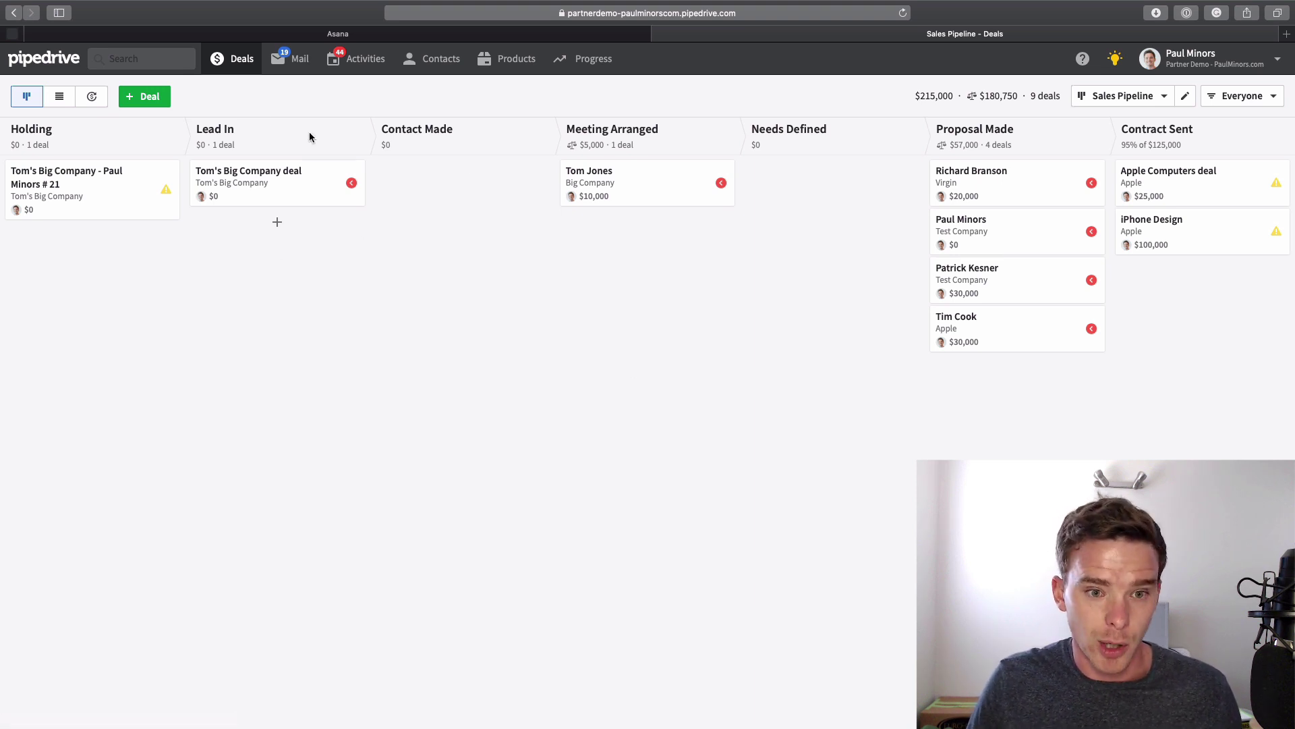
# - Glance at the Client Management pipeline, then return to the Sales Pipeline board
pyautogui.moveTo(431, 165)
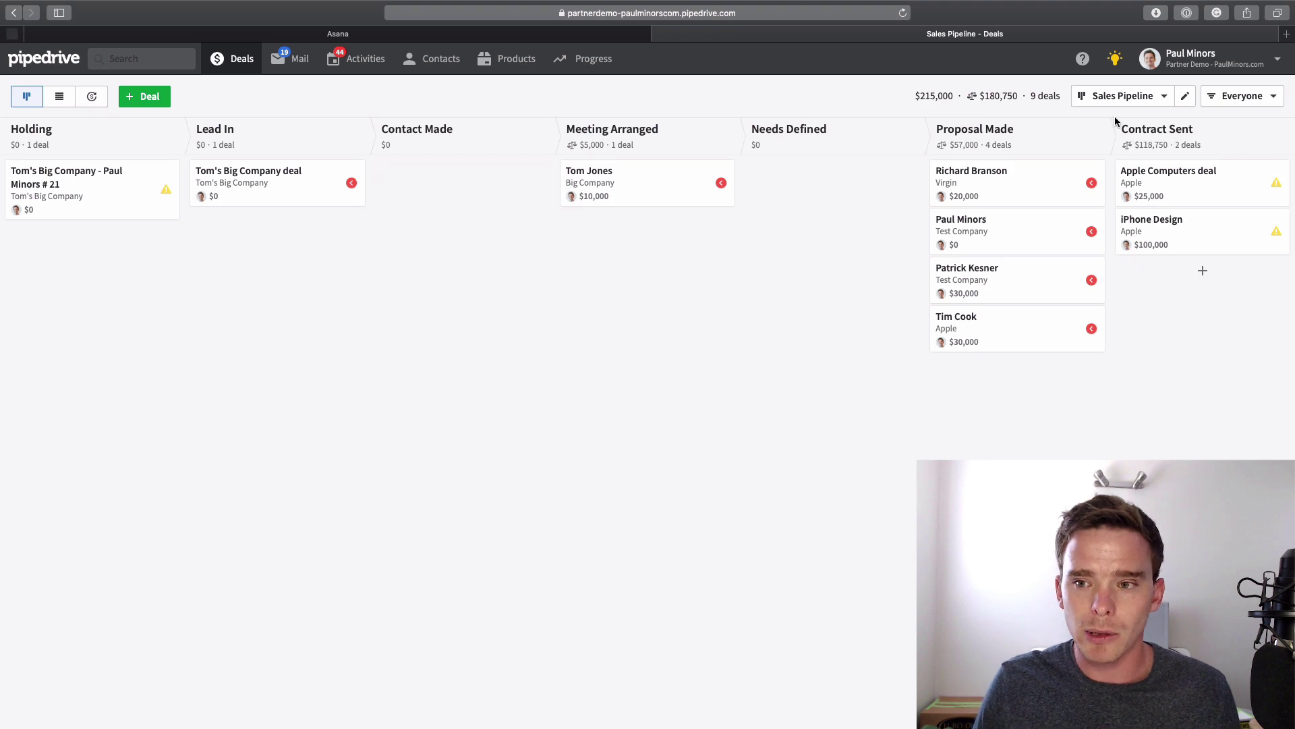
pyautogui.click(1119, 96)
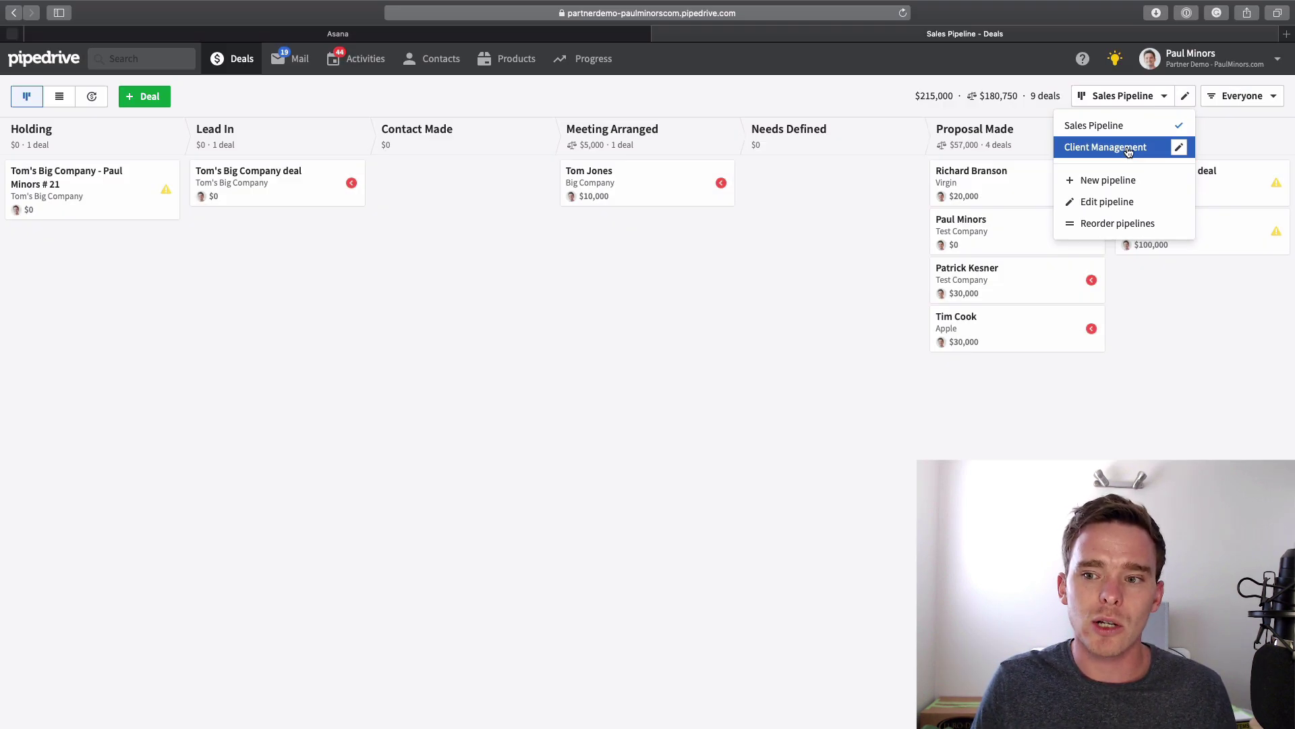
pyautogui.click(1107, 147)
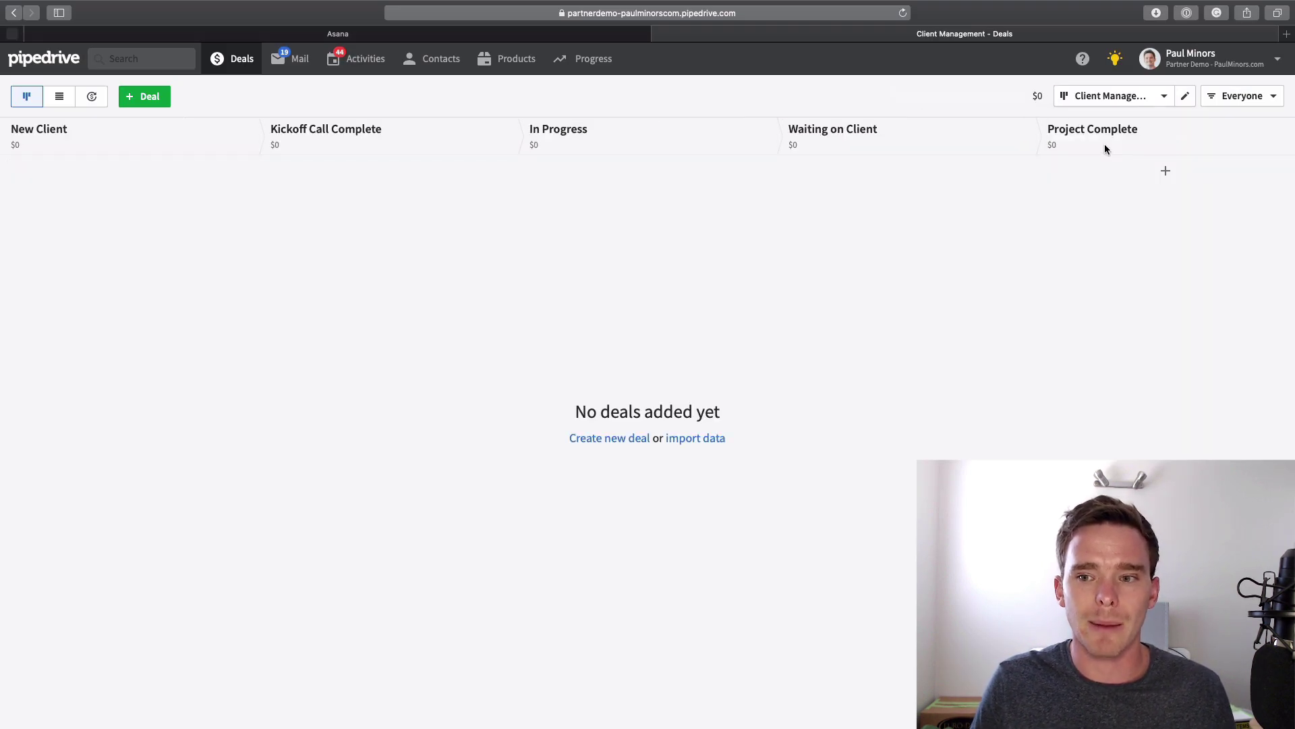
pyautogui.click(1112, 102)
pyautogui.click(1105, 124)
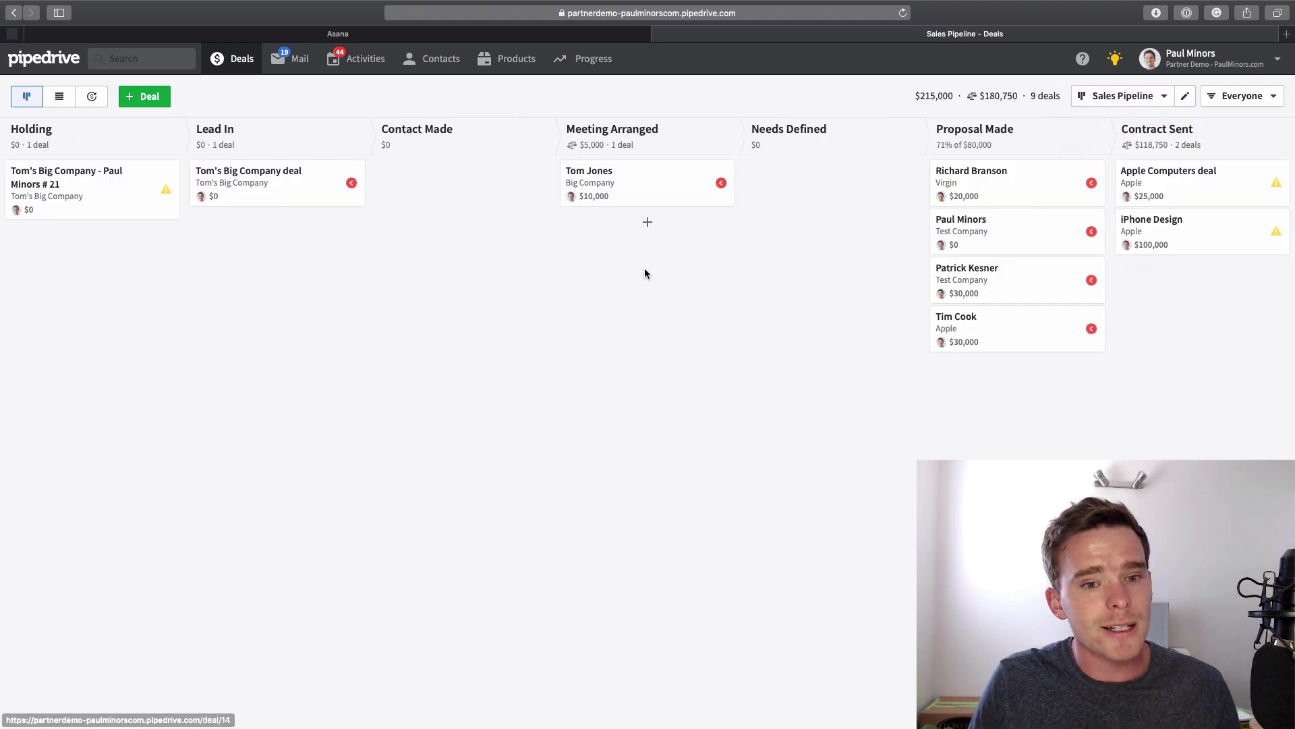
# - Move Tom's Big Company deal to Proposal Made and drop the Richard Branson deal onto WON
pyautogui.moveTo(263, 185); pyautogui.dragTo(986, 174)
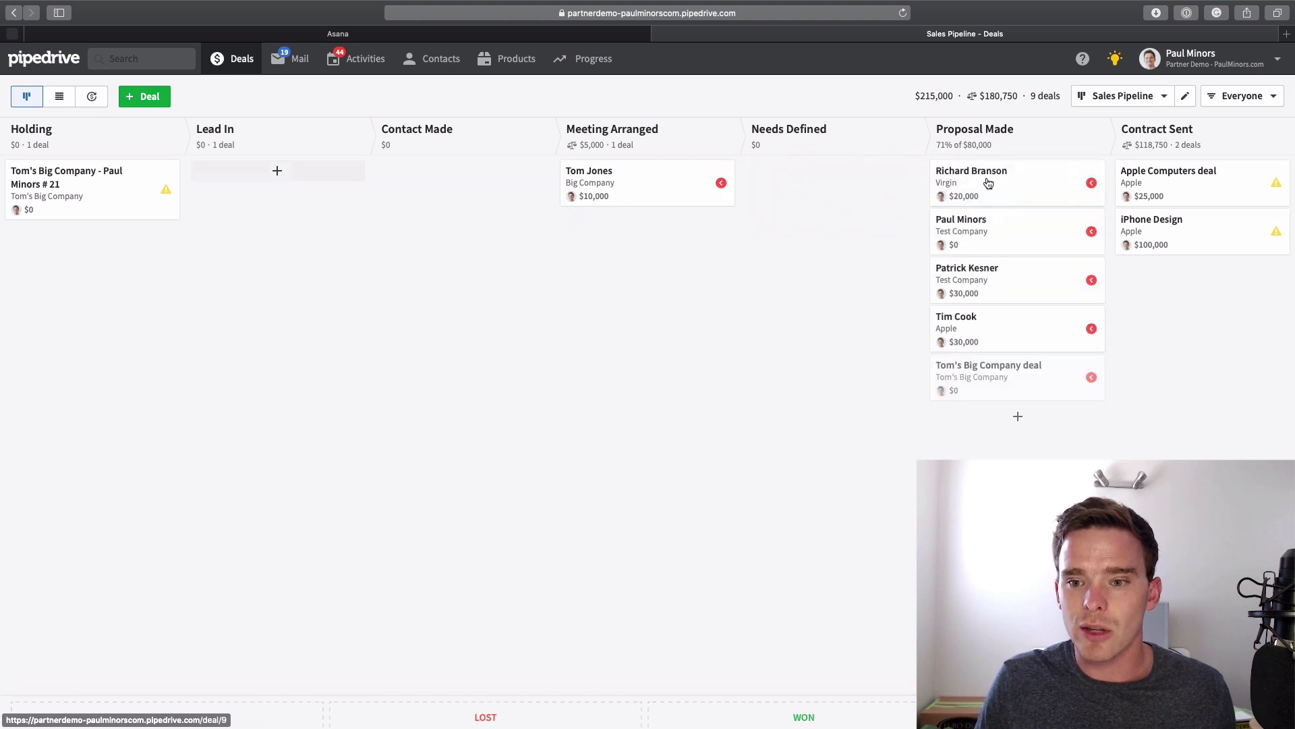
pyautogui.click(1128, 95)
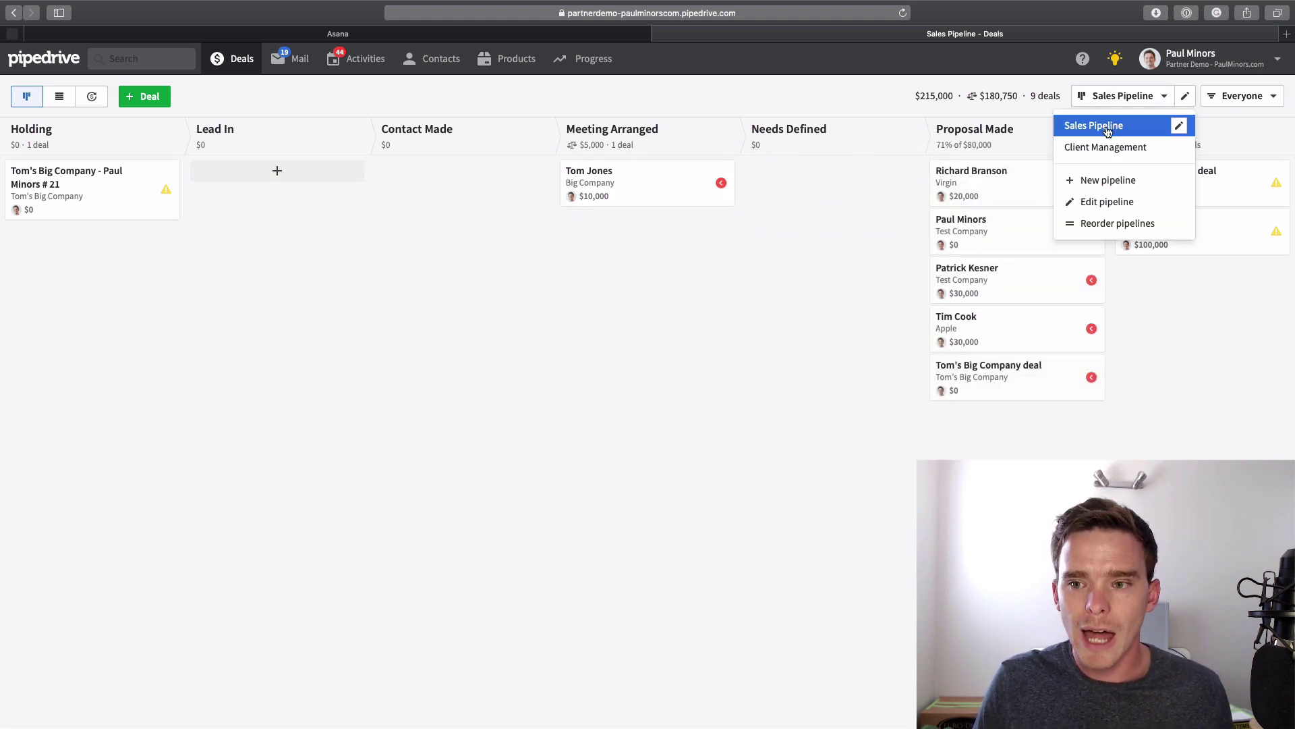
pyautogui.click(1170, 336)
pyautogui.moveTo(1008, 171); pyautogui.dragTo(430, 710)
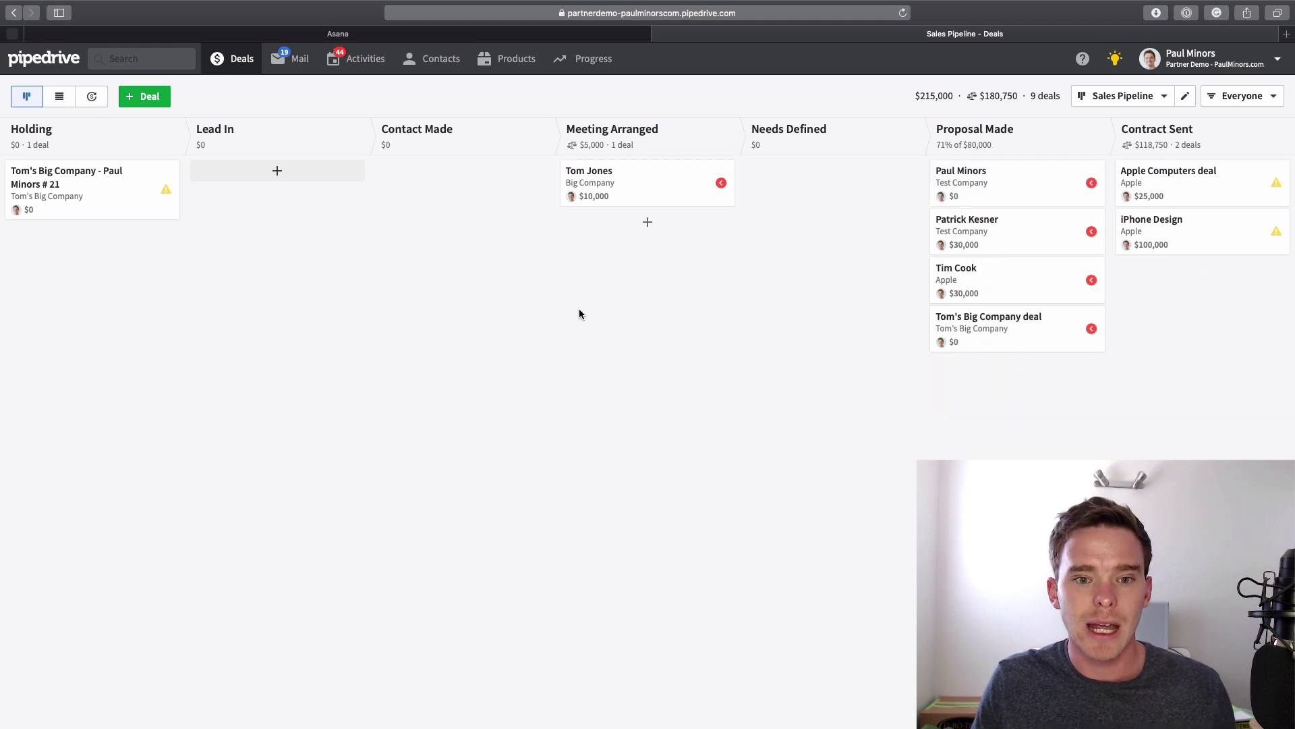
# - On the Client Management board, drag the Richard Branson card from New Client to Project Complete
pyautogui.click(1163, 96)
pyautogui.click(1112, 150)
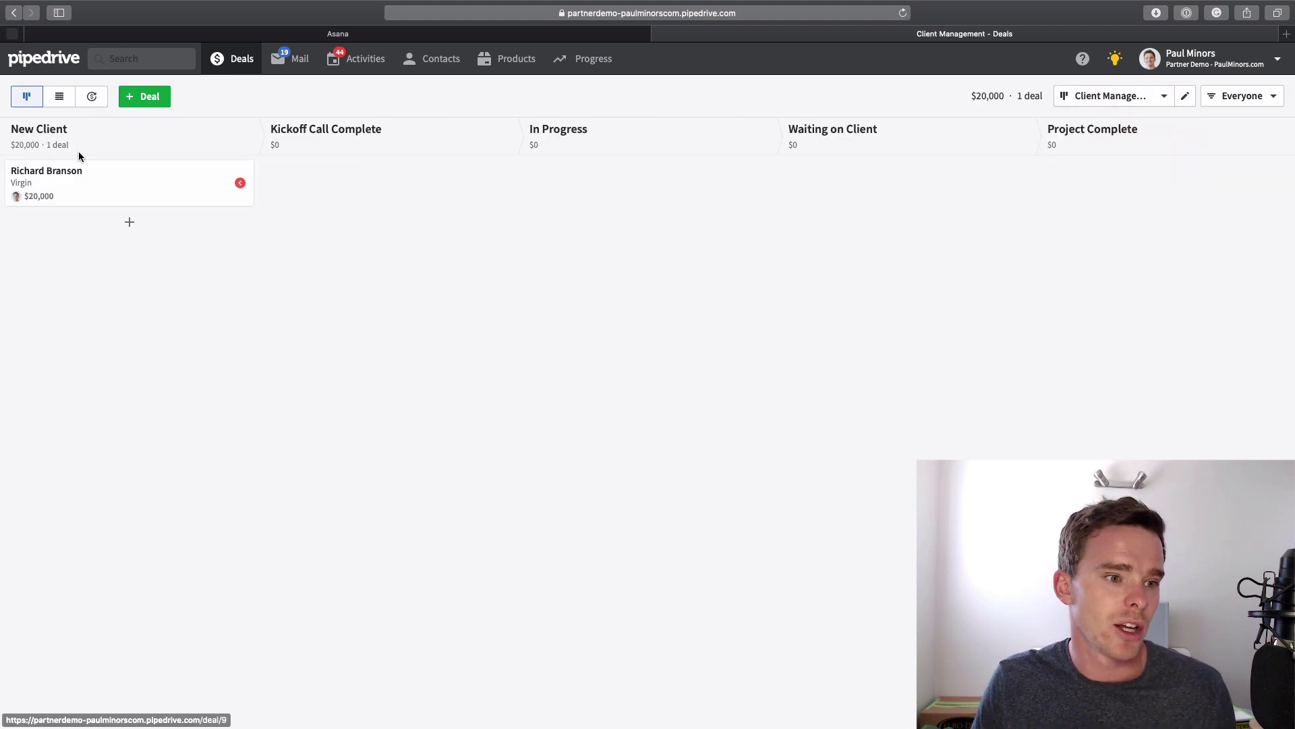
pyautogui.moveTo(143, 175); pyautogui.dragTo(1124, 174)
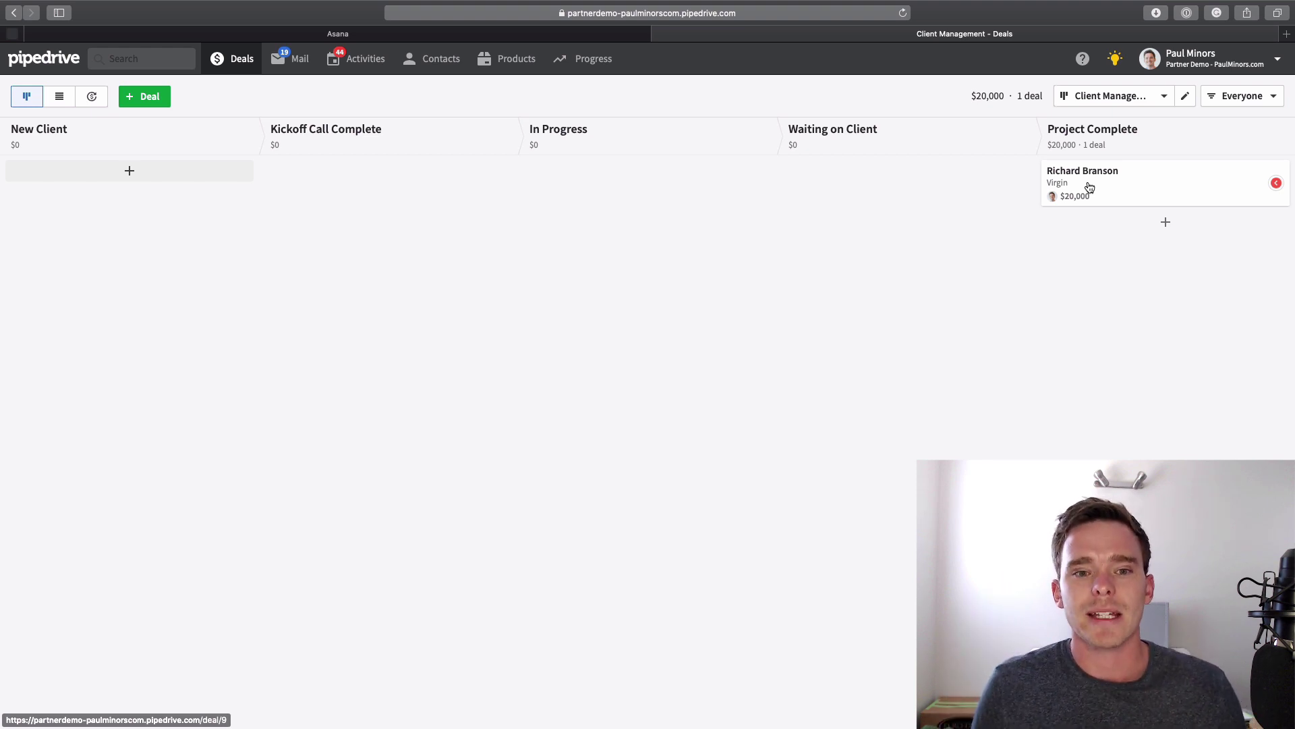
pyautogui.click(1103, 98)
pyautogui.click(926, 213)
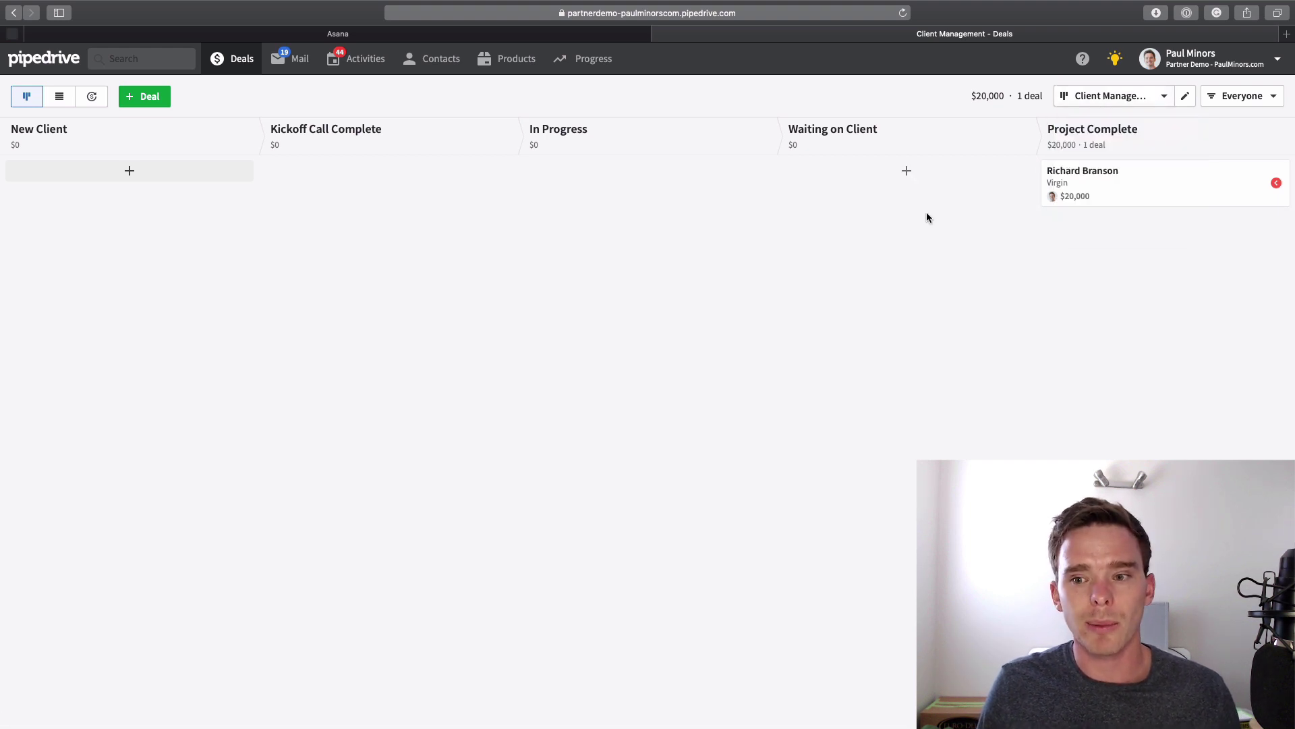
pyautogui.moveTo(1147, 191); pyautogui.dragTo(1124, 189)
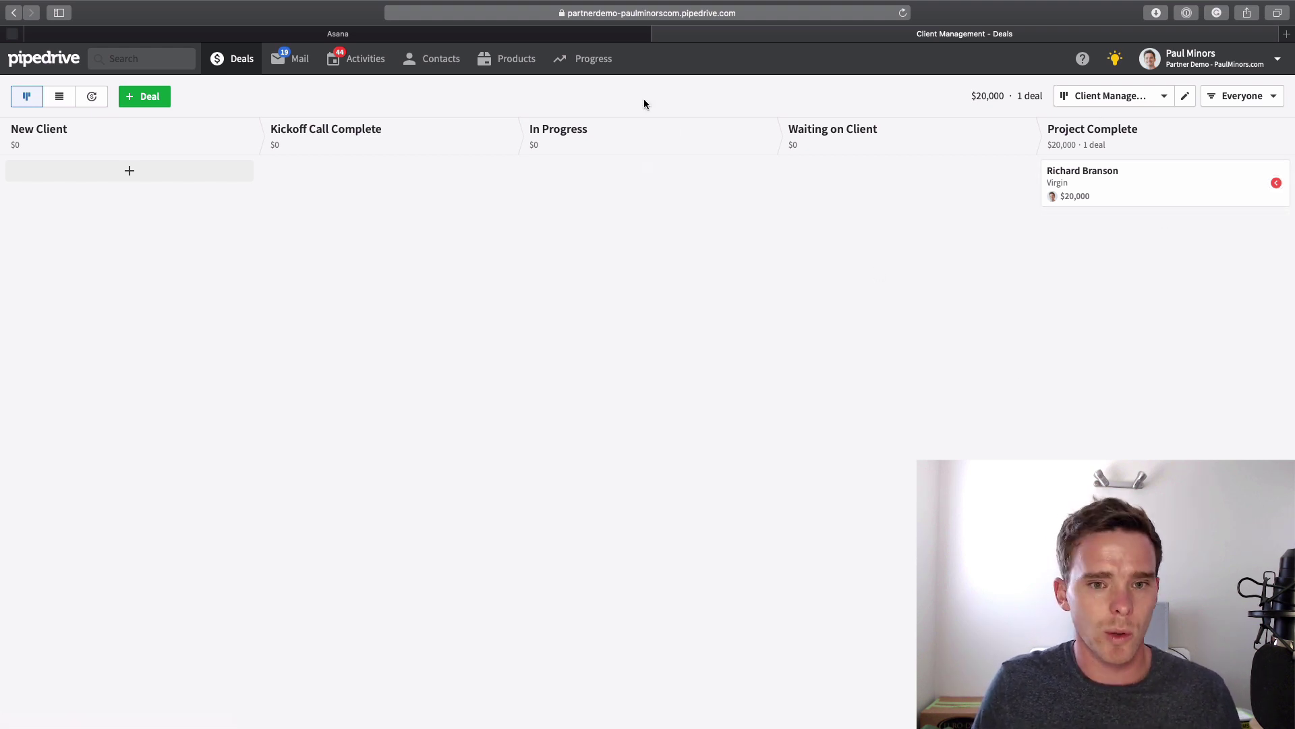
# - Open the Reports page and switch to the Deals won report
pyautogui.moveTo(589, 60)
pyautogui.click(579, 130)
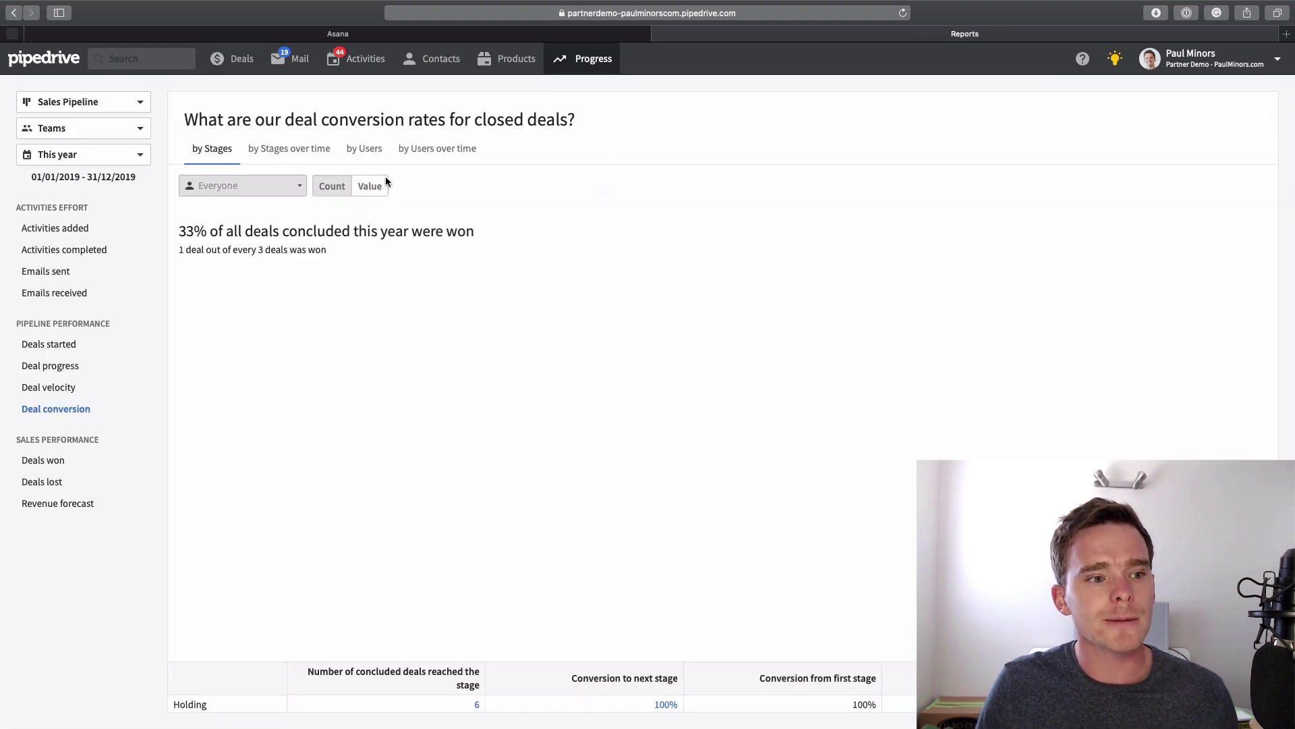
pyautogui.click(93, 103)
pyautogui.click(67, 128)
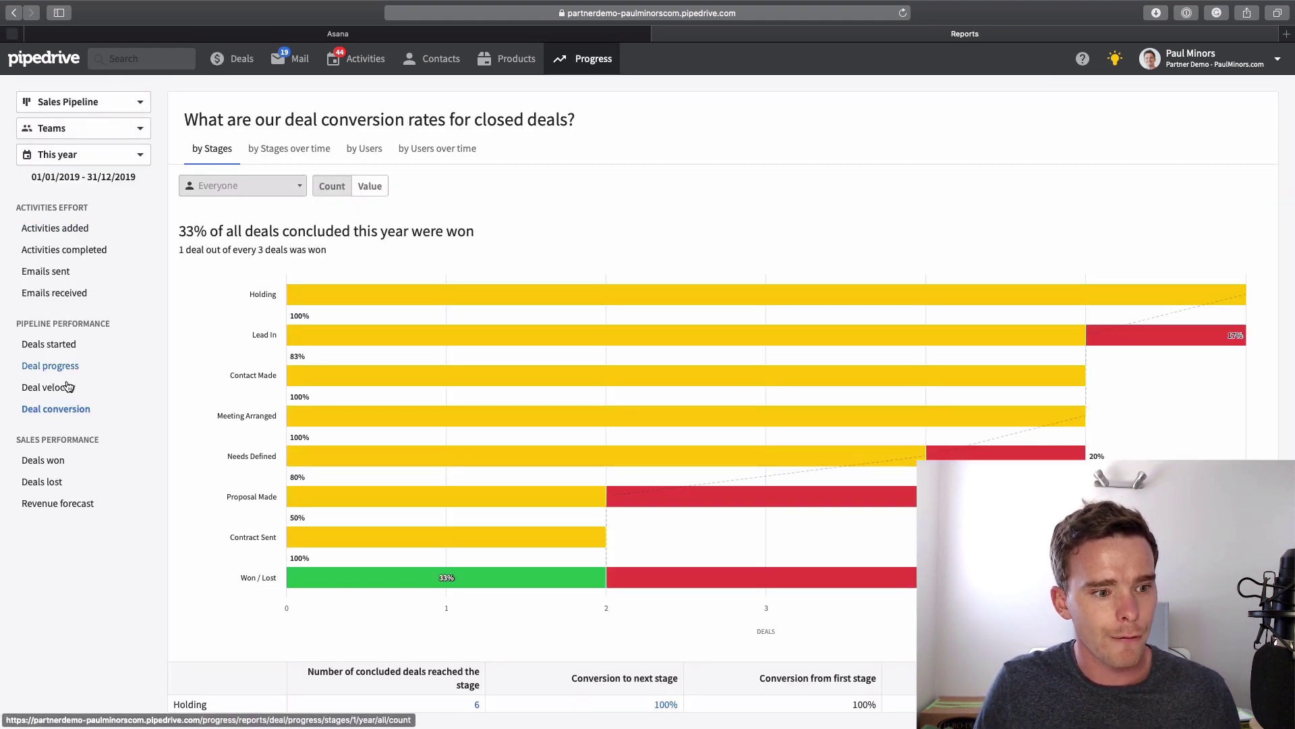
pyautogui.click(44, 460)
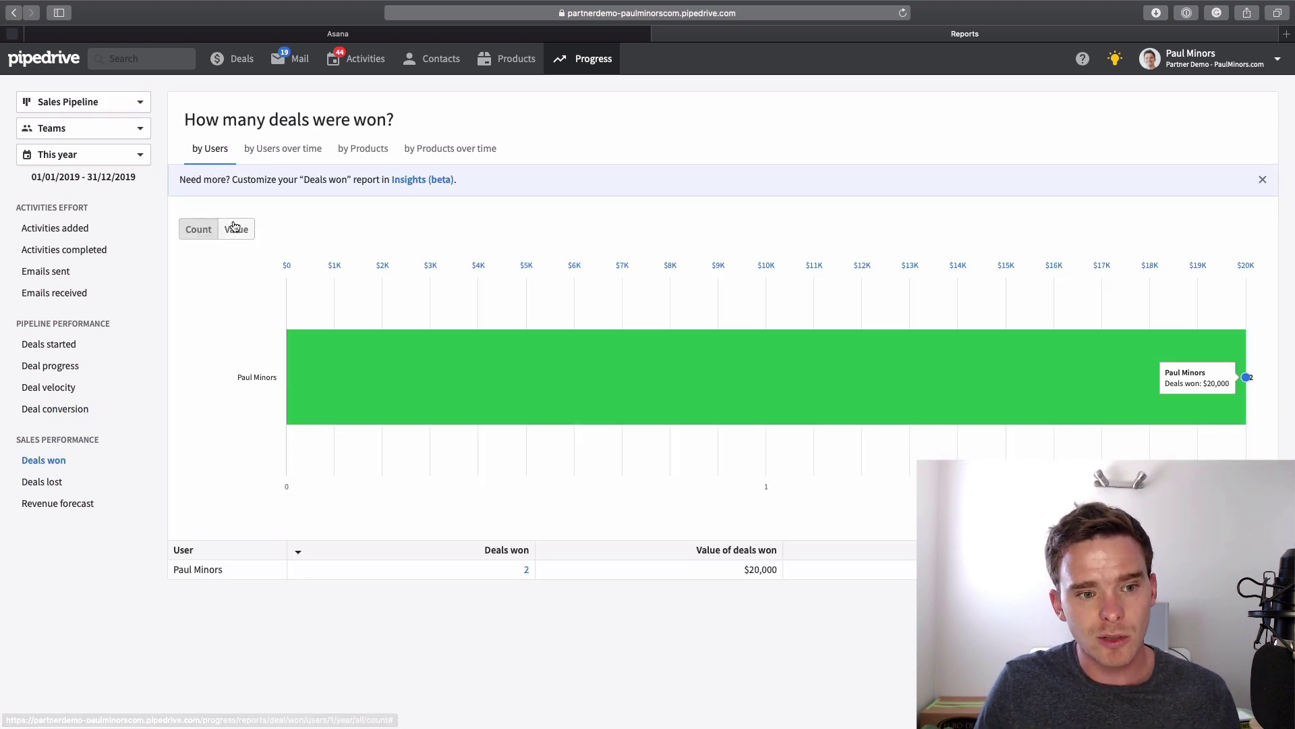
# - Set the Deals won report's pipeline filter to All pipelines
pyautogui.moveTo(787, 374)
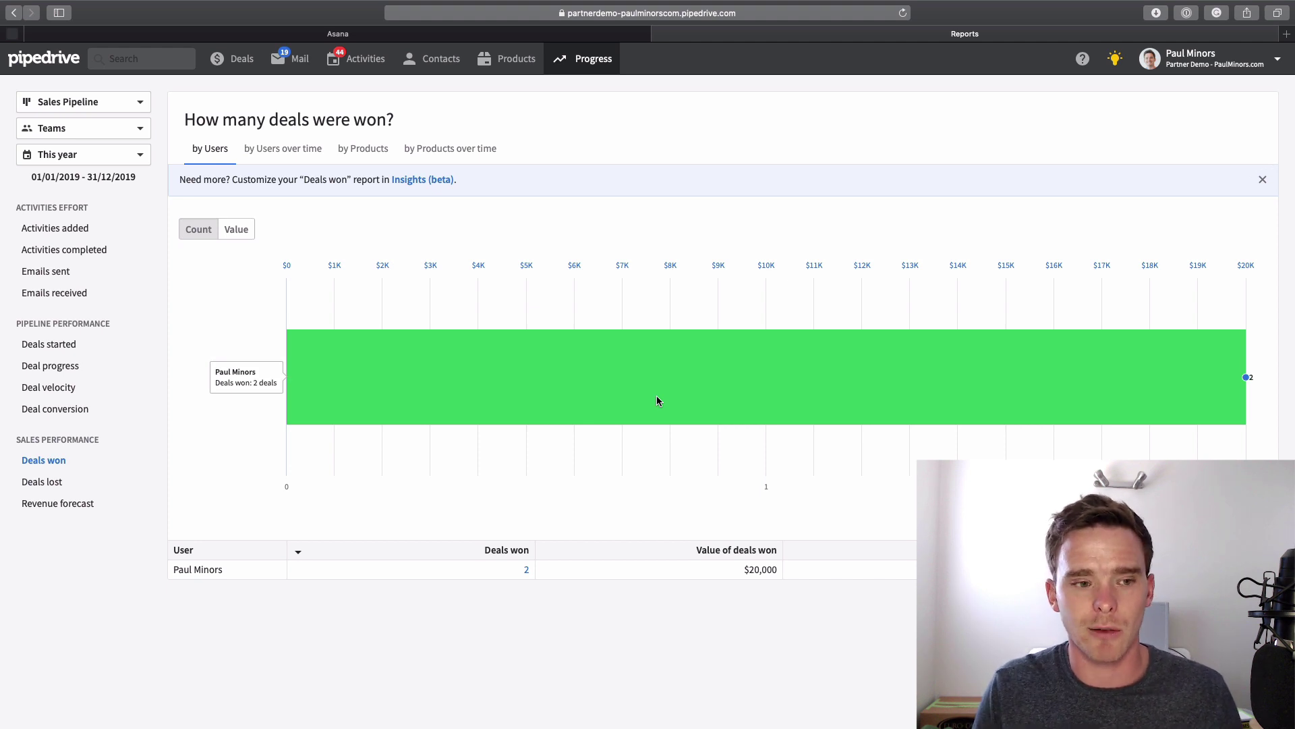
pyautogui.click(138, 102)
pyautogui.click(105, 128)
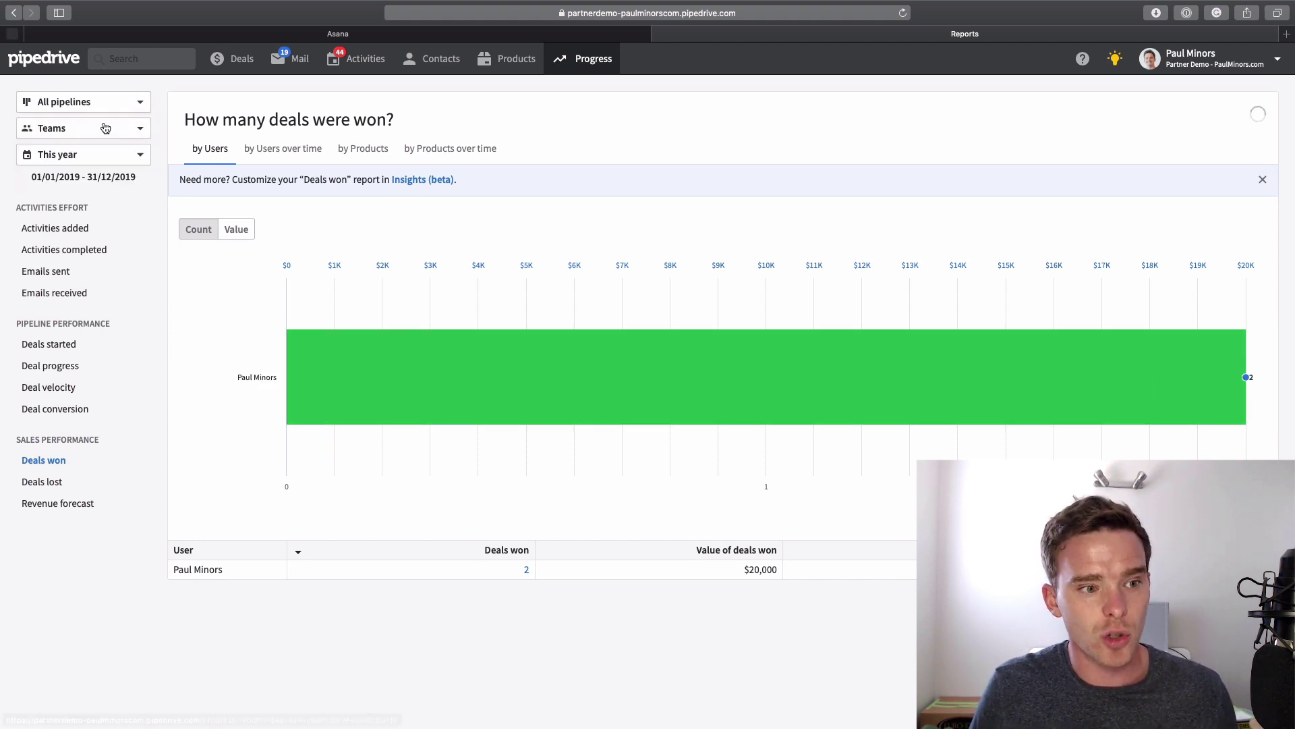
pyautogui.moveTo(418, 369)
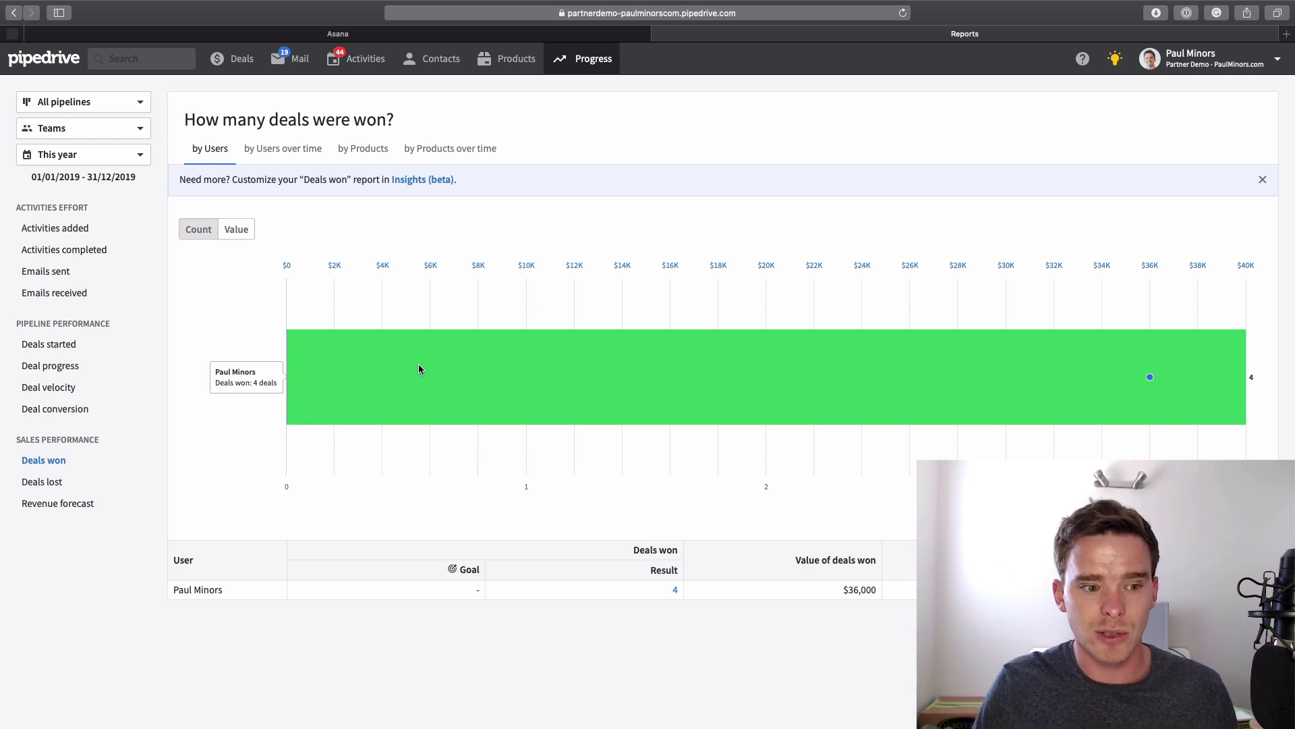
pyautogui.click(113, 104)
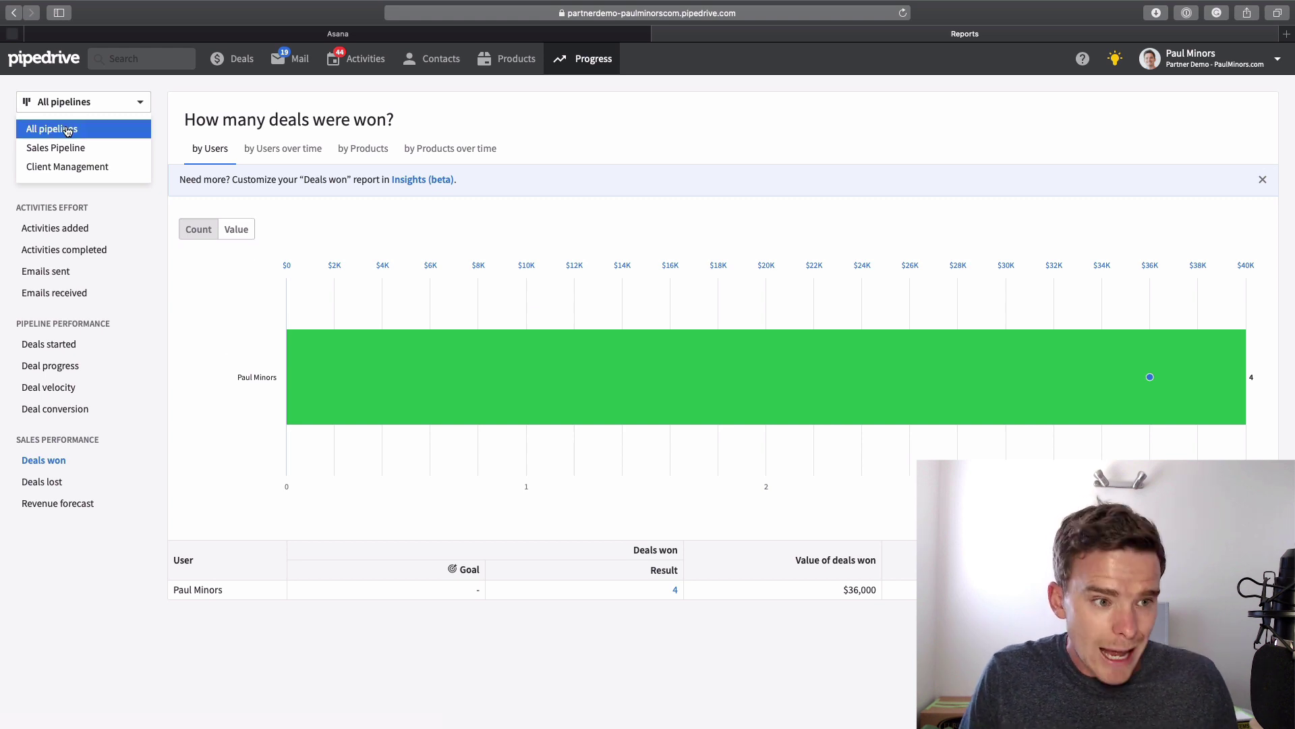
# - View the Deal conversion report for Sales Pipeline, then return to the Client Management deals board
pyautogui.click(81, 409)
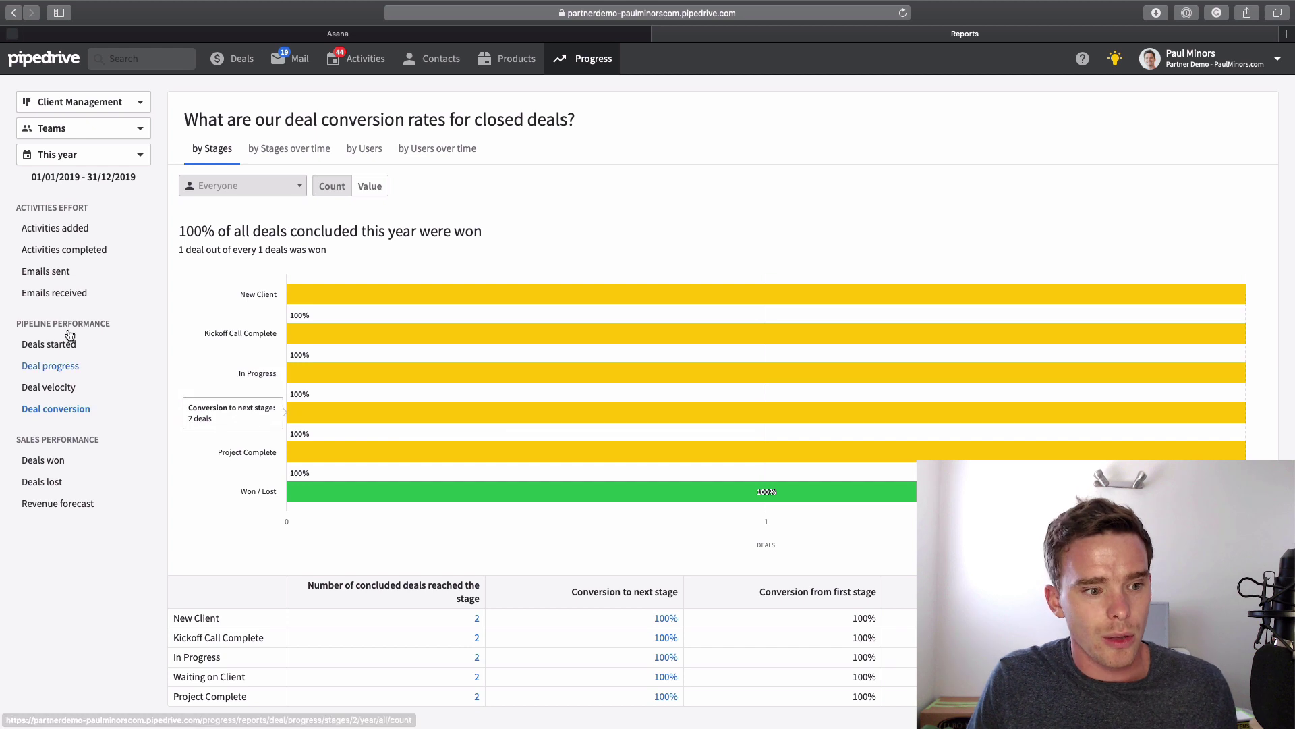
pyautogui.click(81, 102)
pyautogui.click(60, 127)
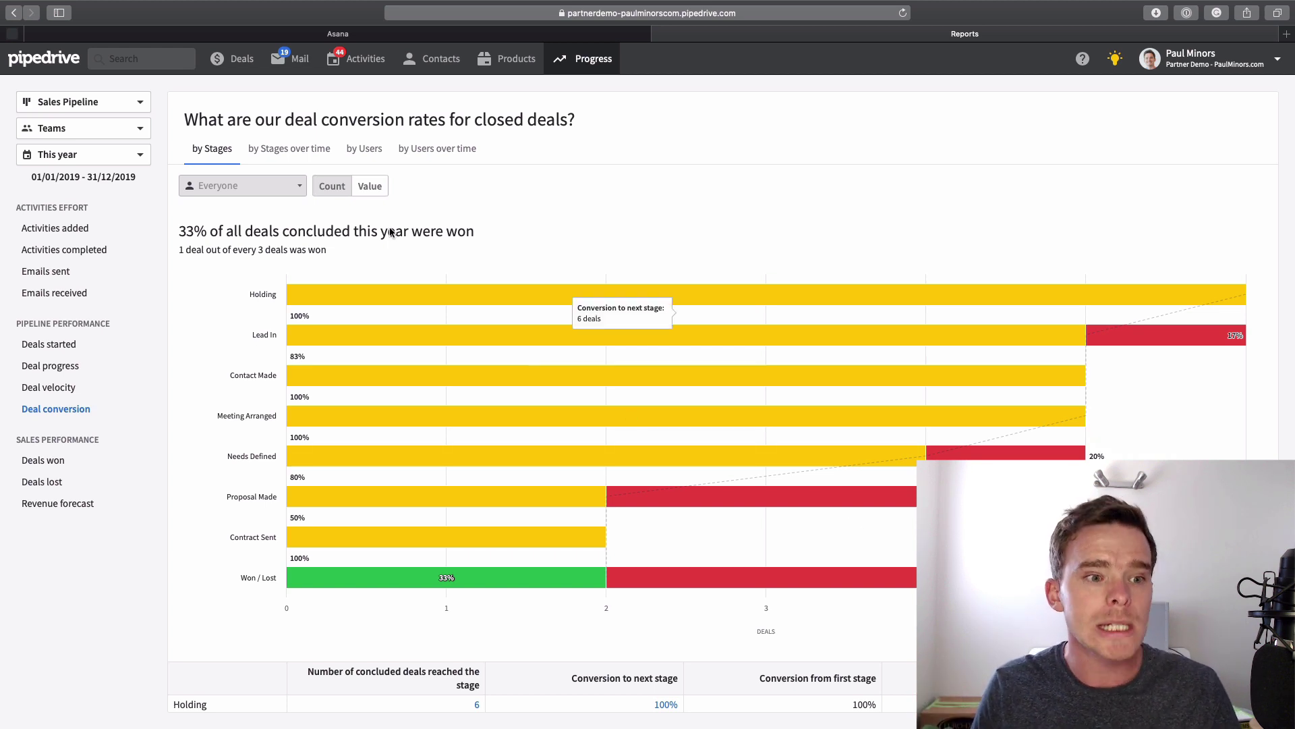
pyautogui.click(87, 105)
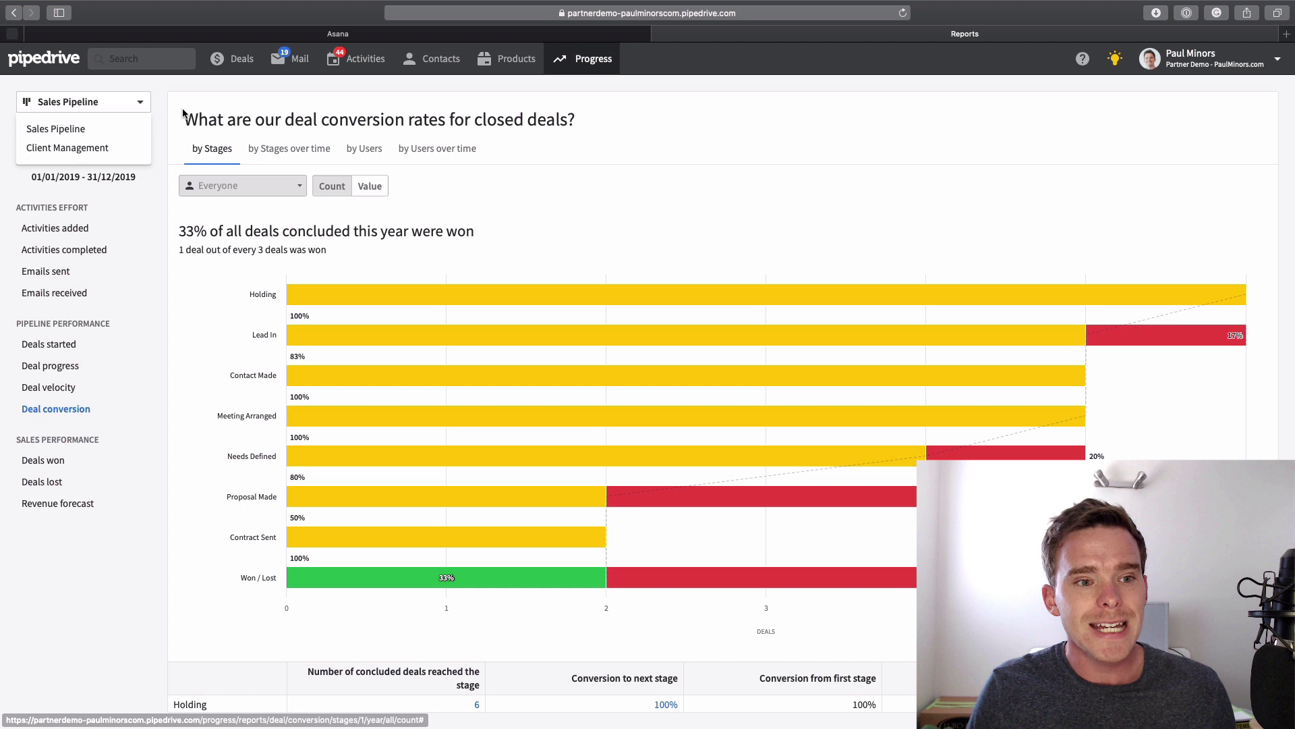
pyautogui.click(225, 70)
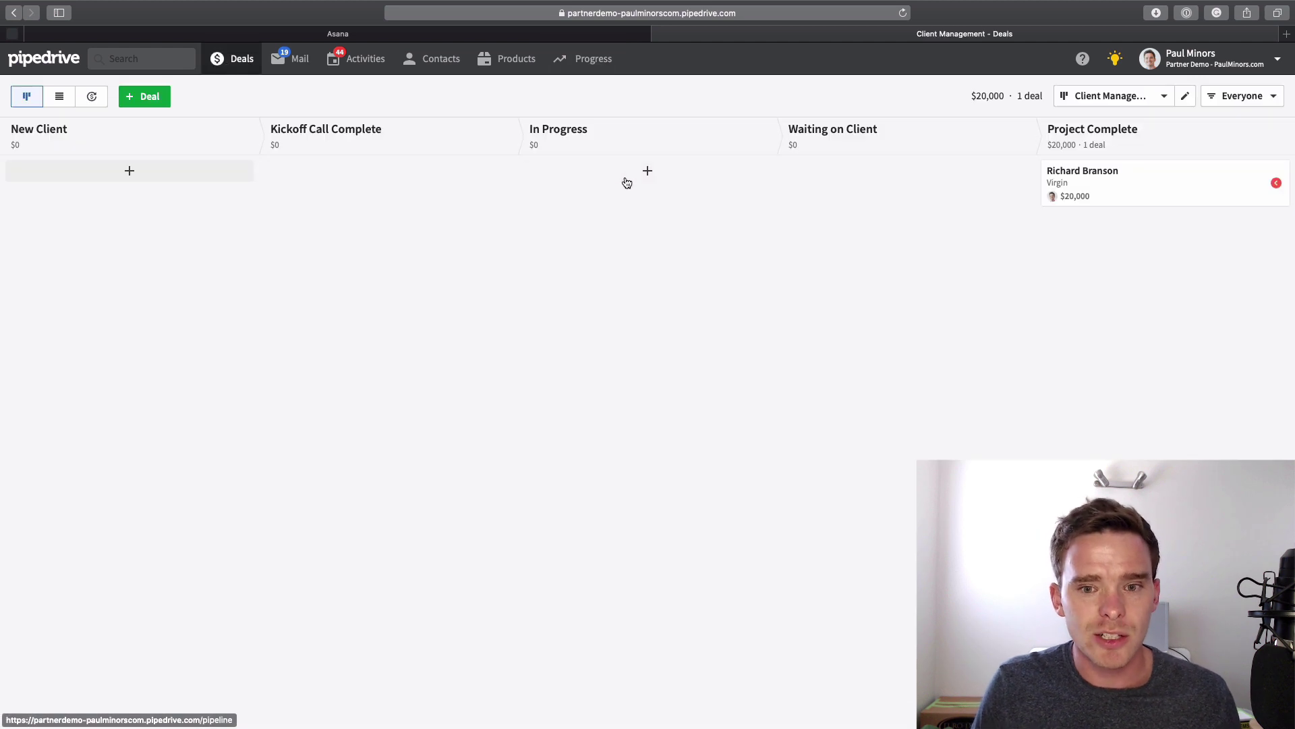
# - Move the $20,000 Richard Branson deal to Sales Pipeline › Contract Sent and mark it Won
pyautogui.click(1104, 188)
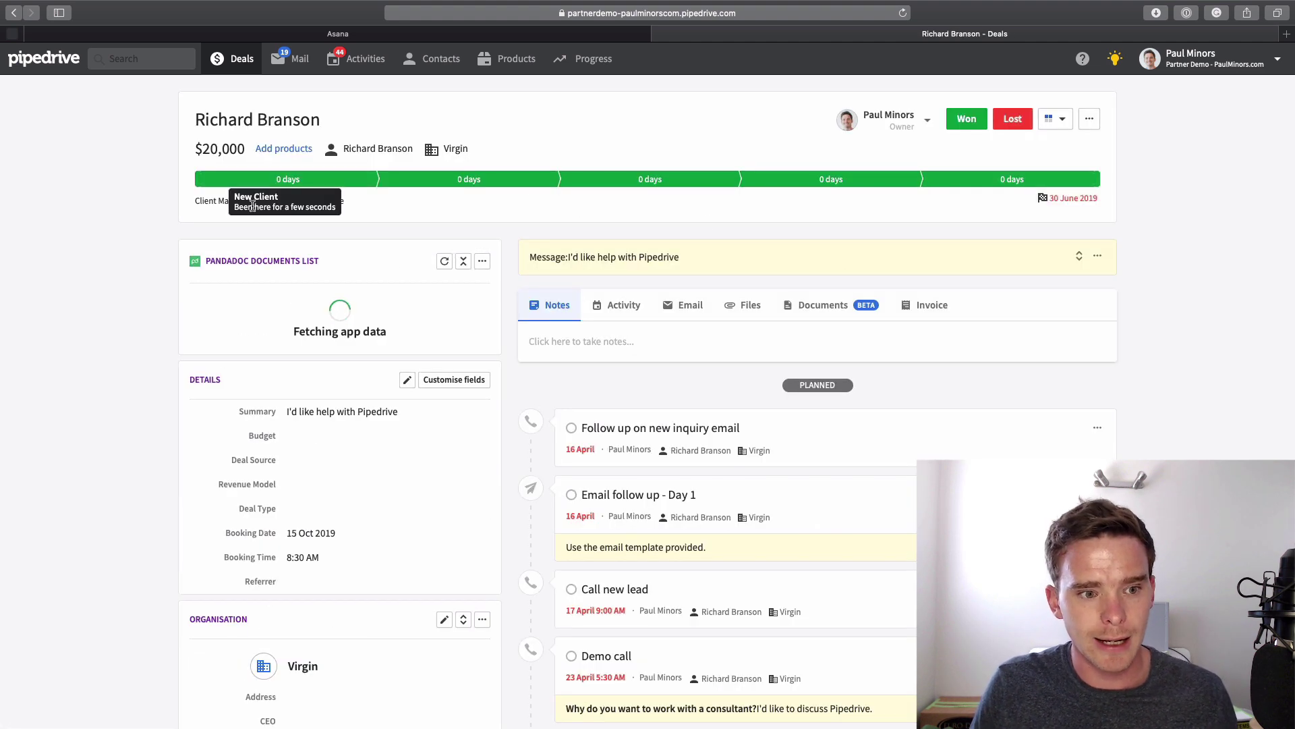
pyautogui.click(209, 203)
pyautogui.click(288, 248)
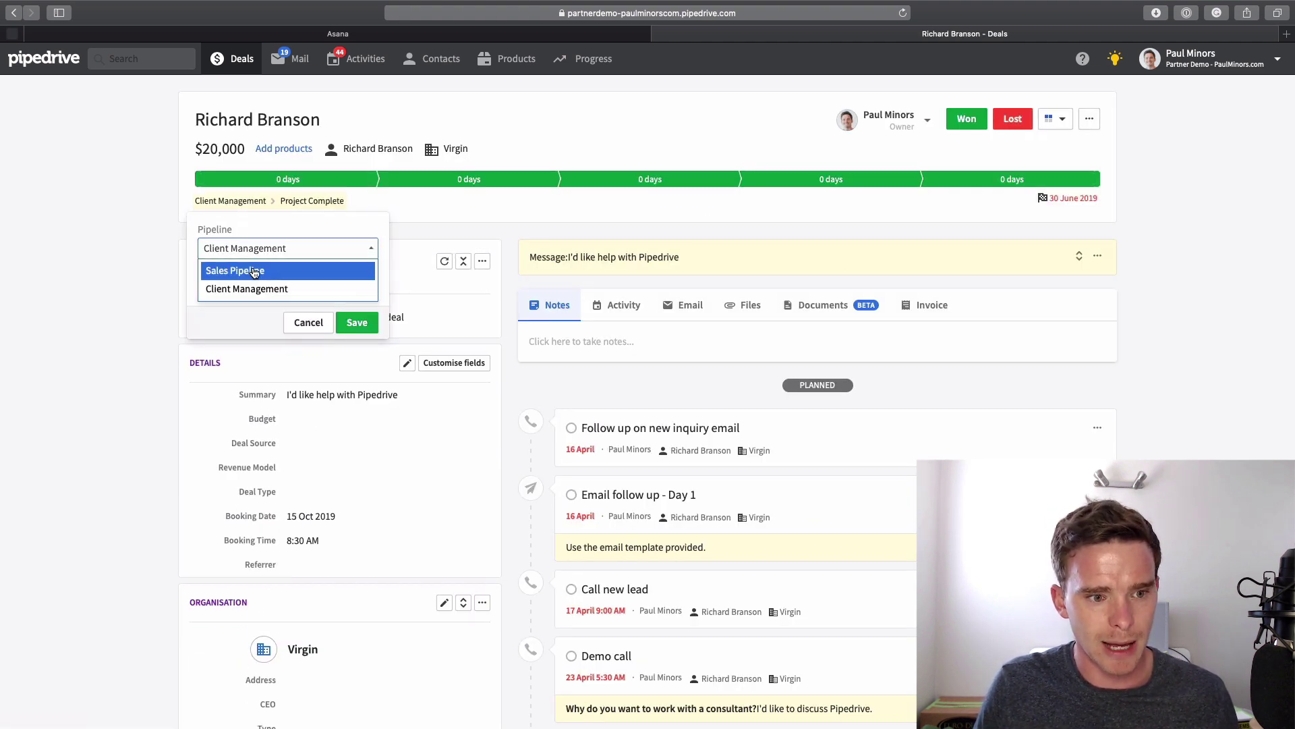
pyautogui.click(260, 267)
pyautogui.click(359, 296)
pyautogui.click(357, 323)
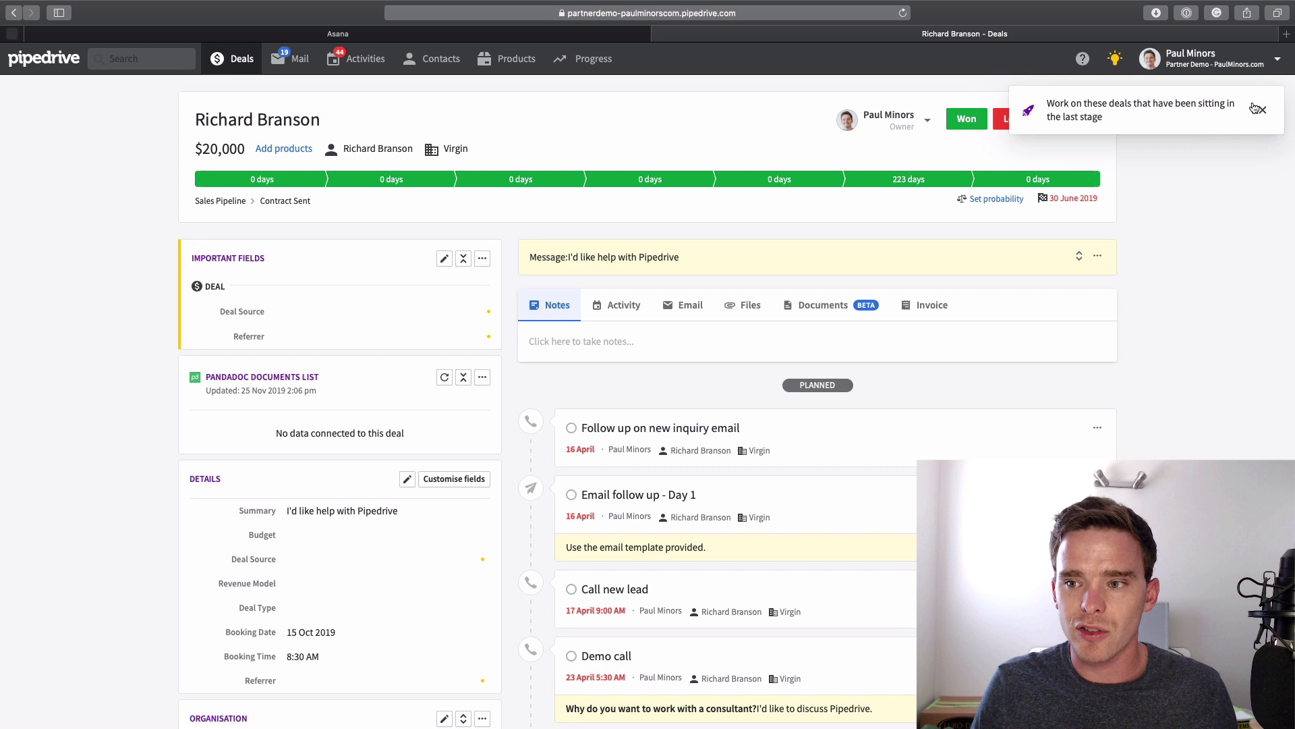
pyautogui.click(1259, 109)
pyautogui.click(966, 118)
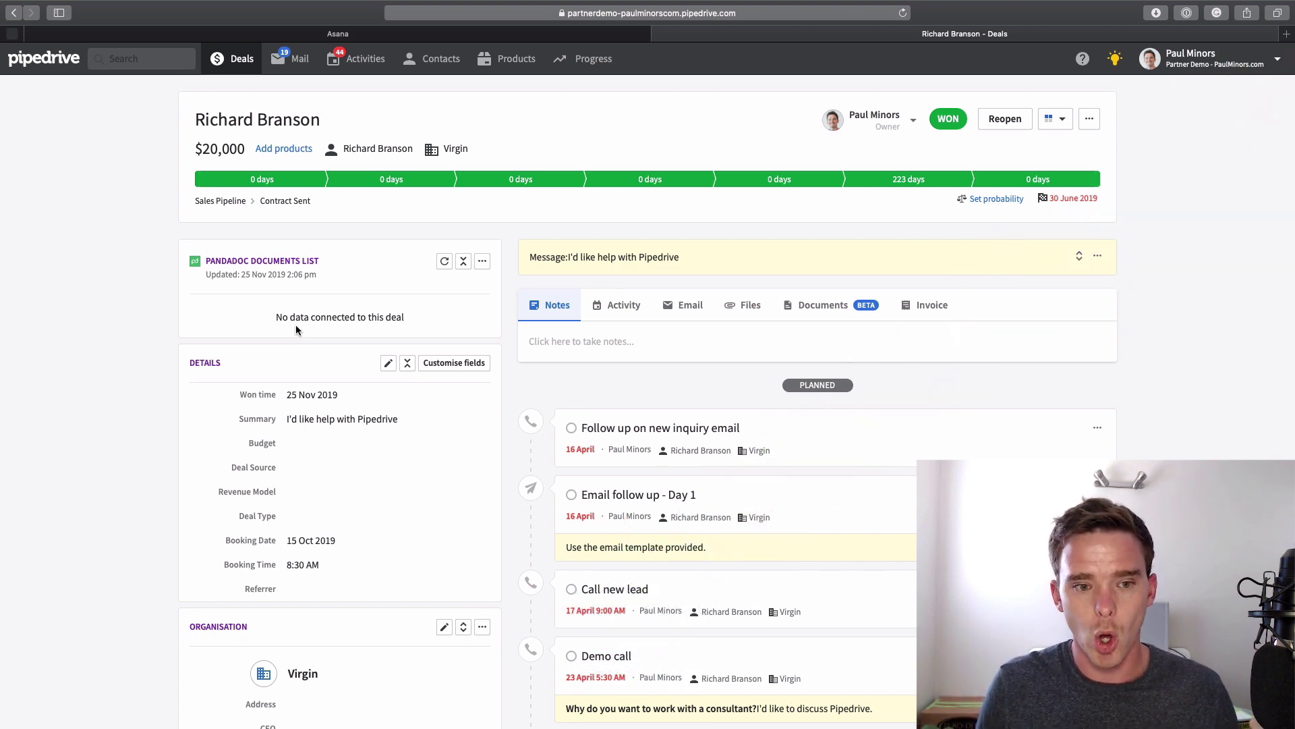
# - Duplicate the won deal and rename the copy 'Richard Branson (Project)'
pyautogui.click(1090, 119)
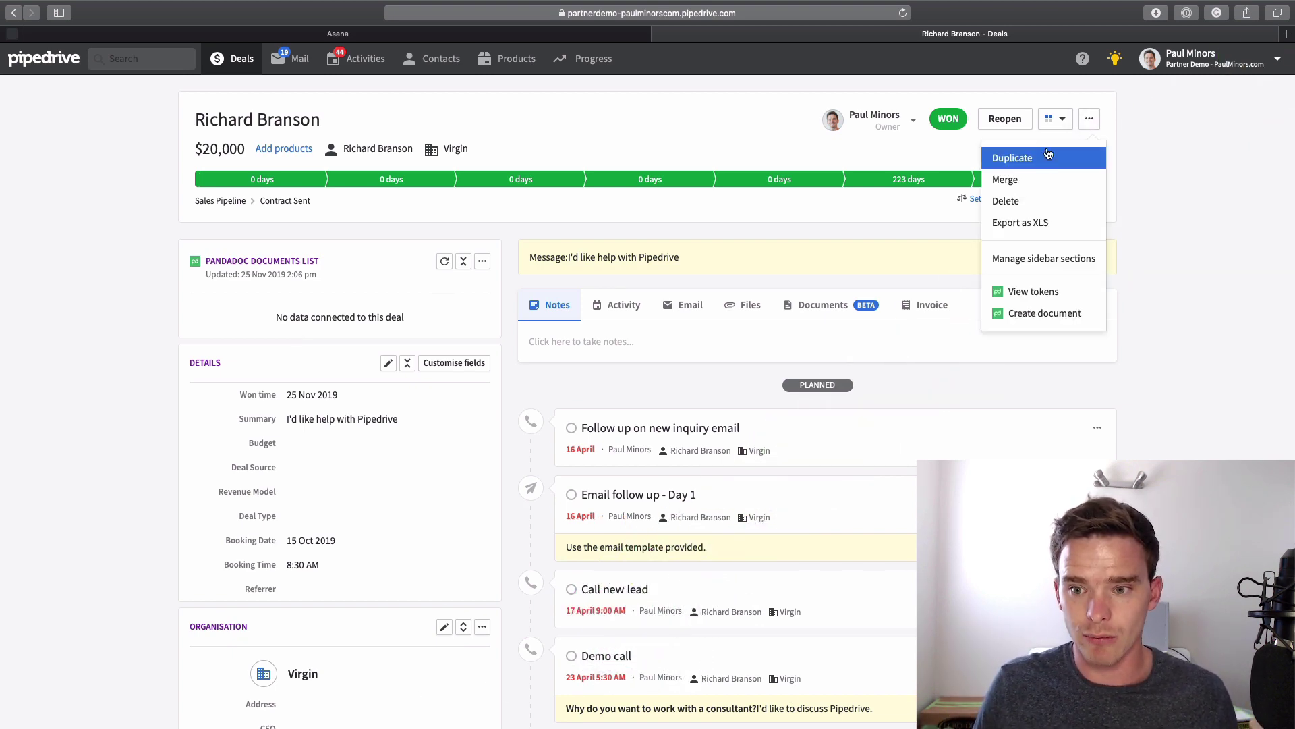
pyautogui.click(1011, 157)
pyautogui.click(770, 385)
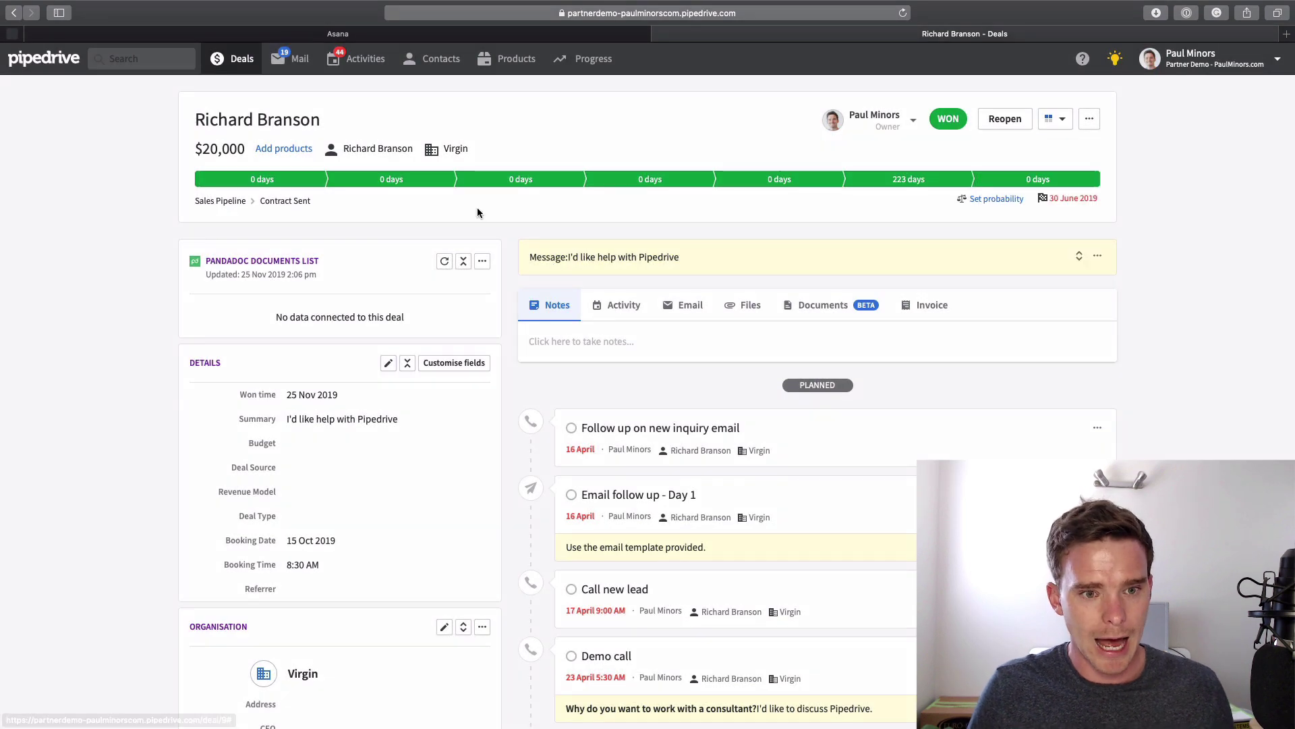
pyautogui.click(378, 120)
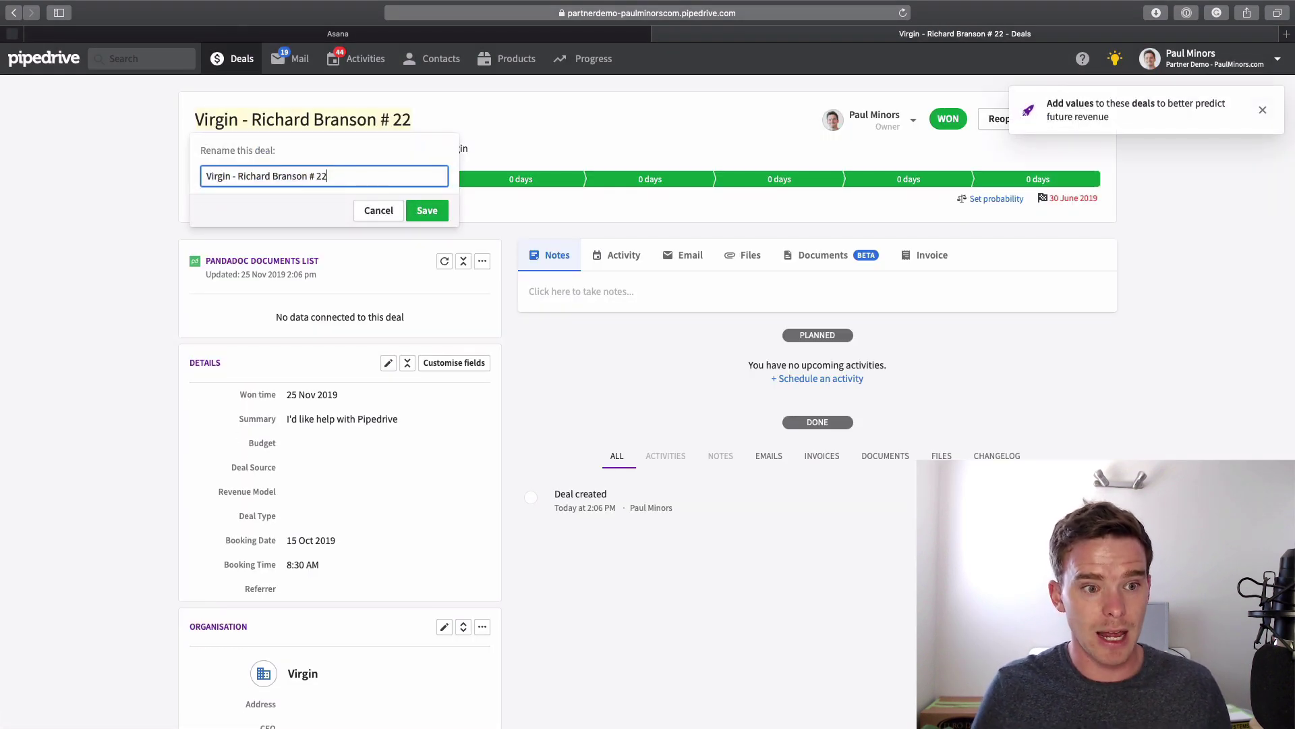
pyautogui.press('BackSpace')
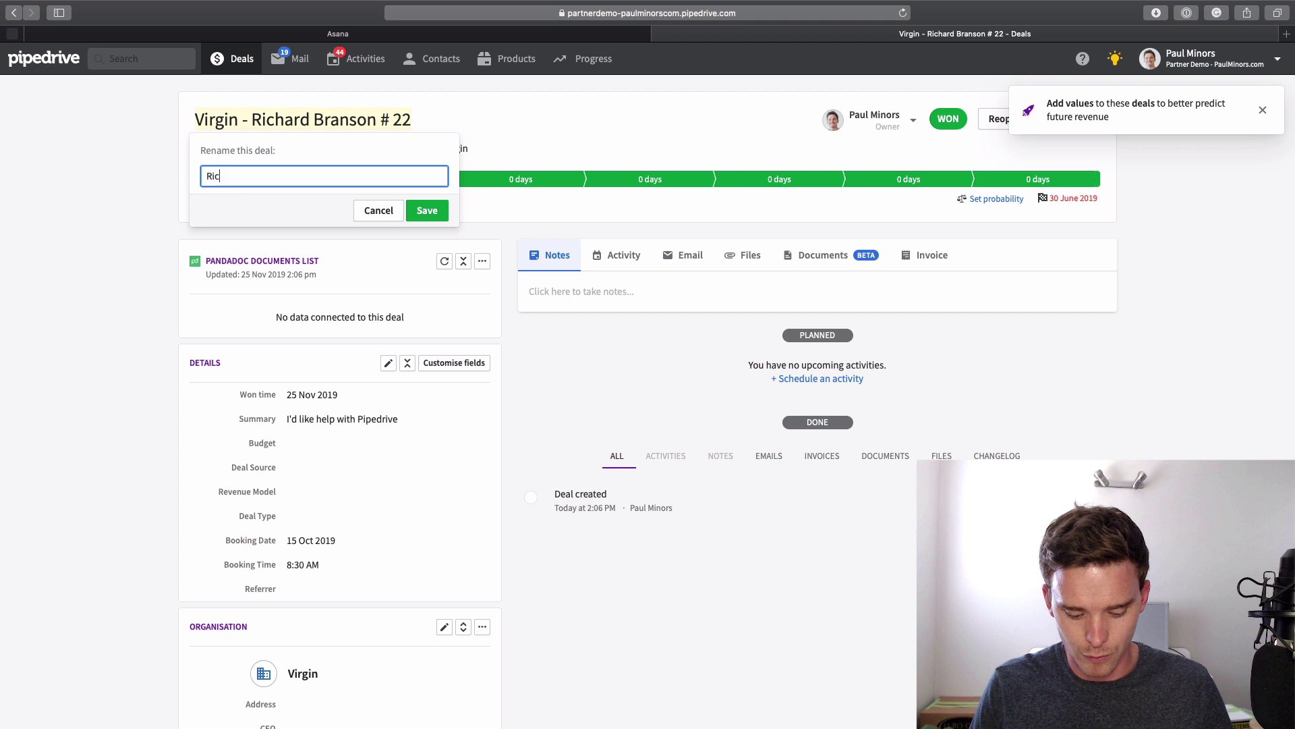
pyautogui.write('Richard Branson ')
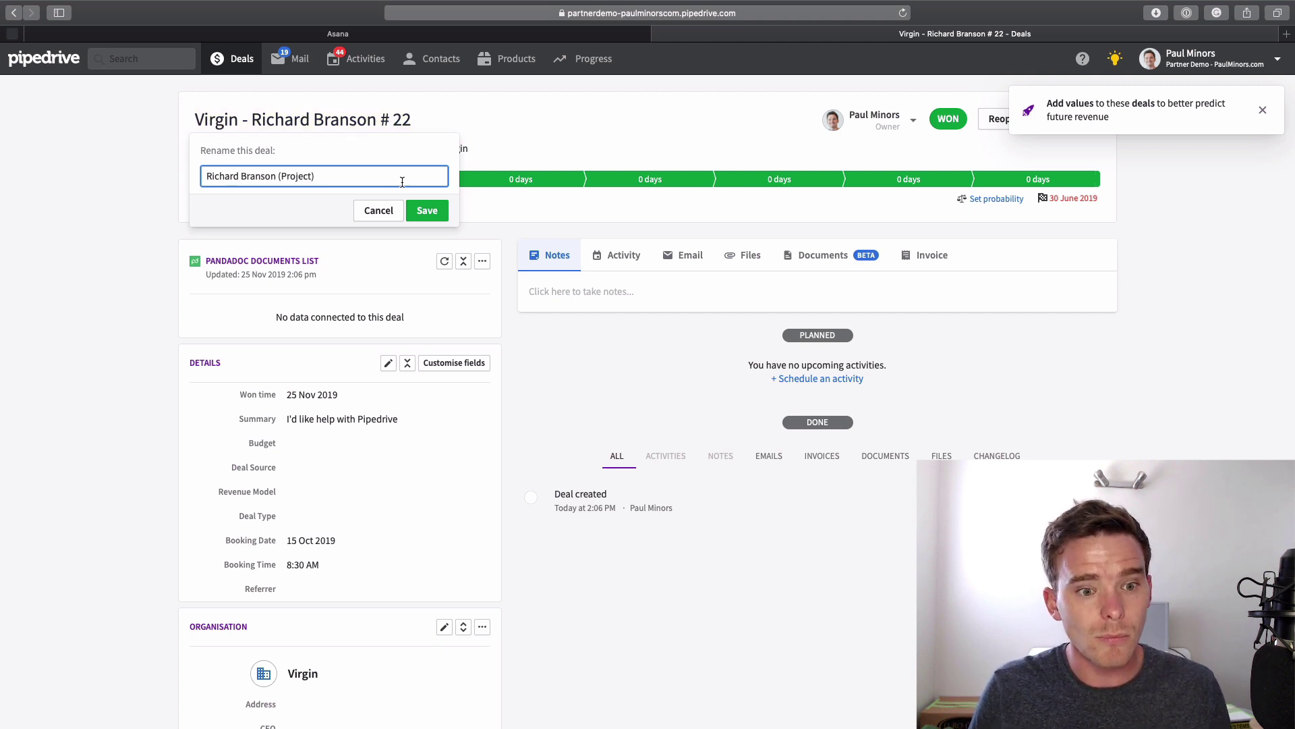
pyautogui.write('(Project)')
pyautogui.click(425, 210)
# - Move the copy to Client Management's New Client stage and reopen it
pyautogui.click(269, 202)
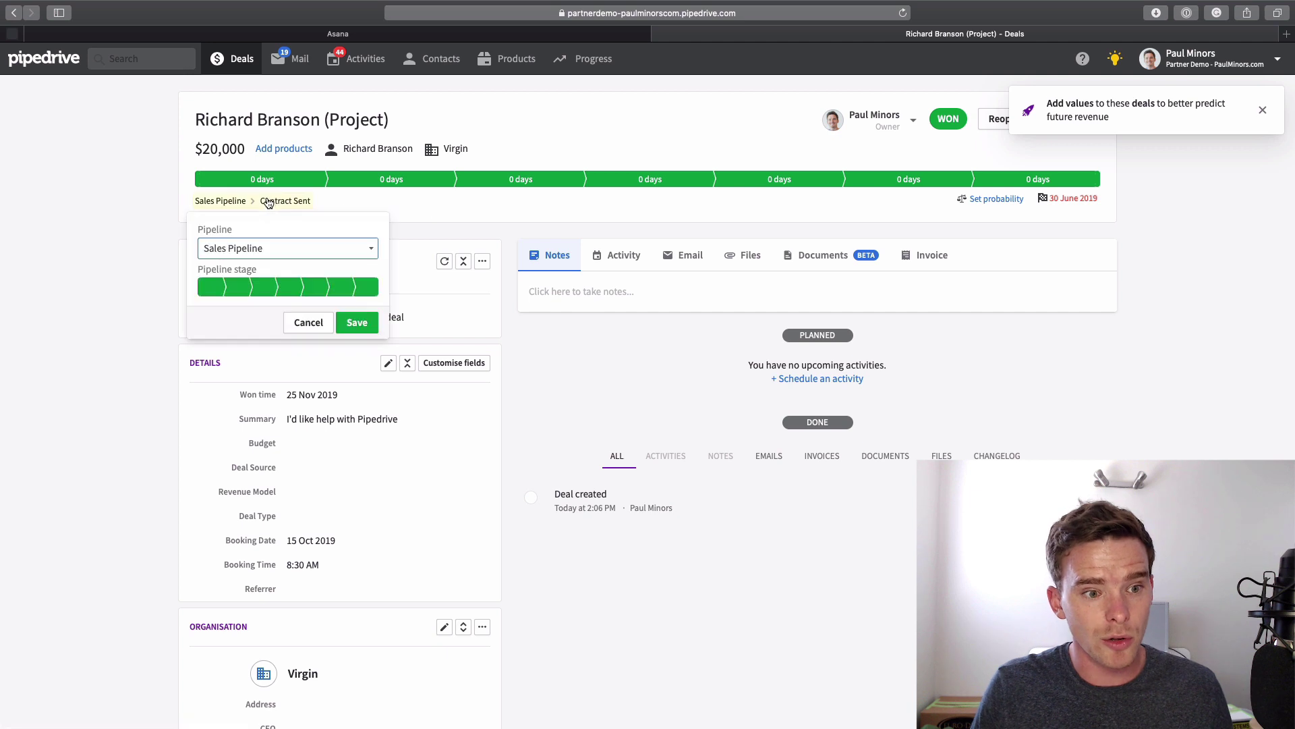
pyautogui.click(253, 248)
pyautogui.click(246, 286)
pyautogui.click(357, 323)
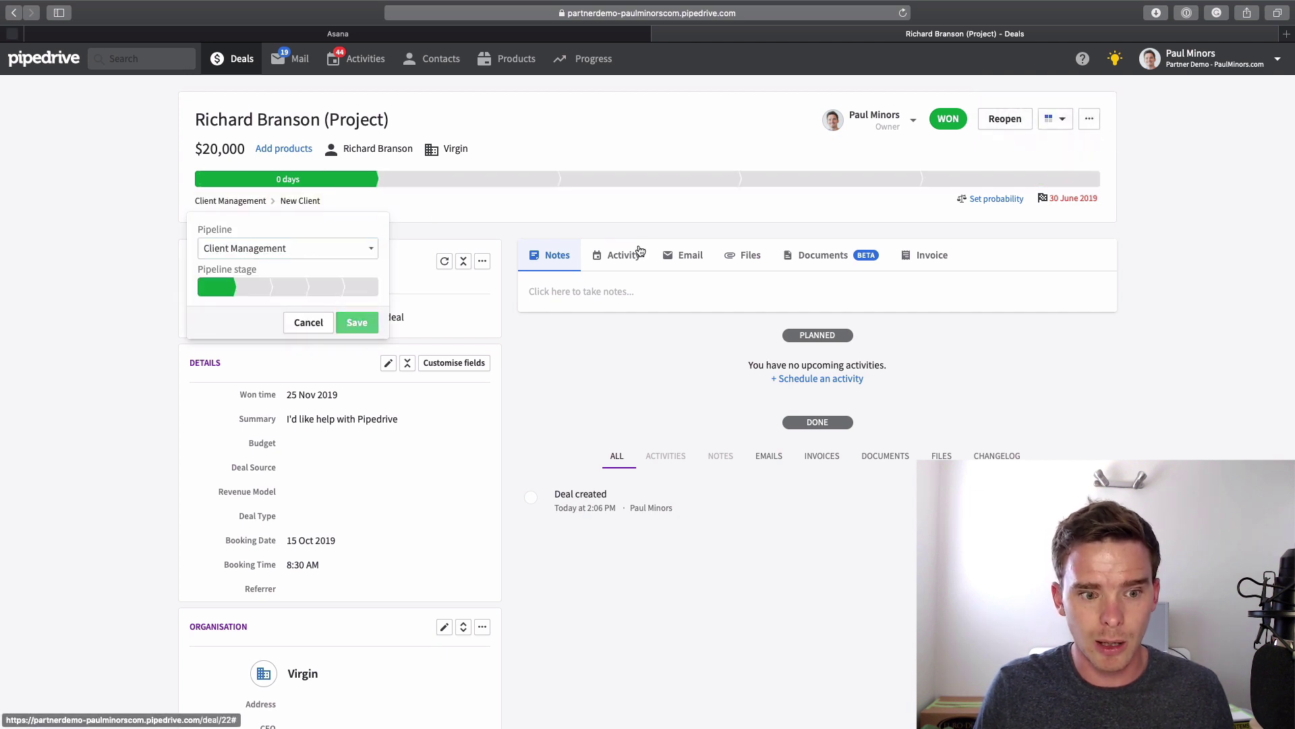
pyautogui.click(998, 119)
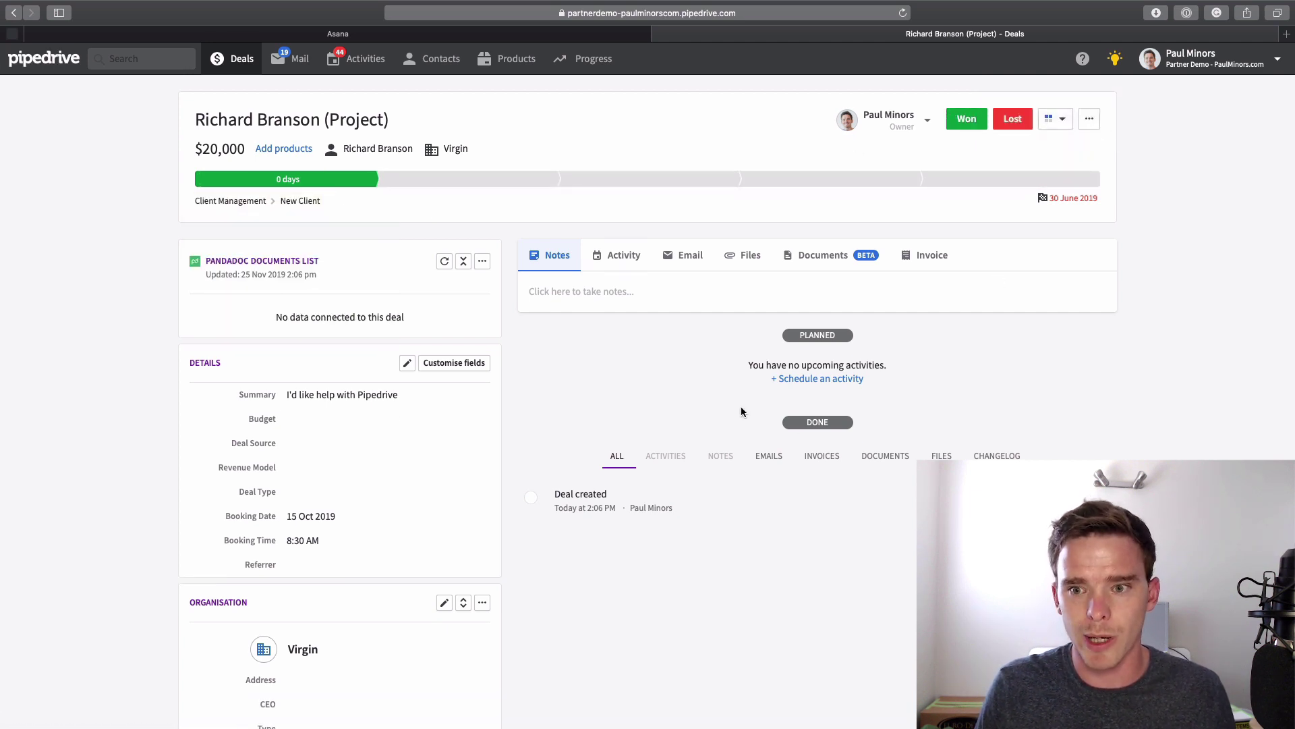
# - Open the Richard Branson (Project) deal from the Client Management board, then go to its linked contact's page
pyautogui.click(238, 62)
pyautogui.moveTo(102, 177); pyautogui.dragTo(121, 194)
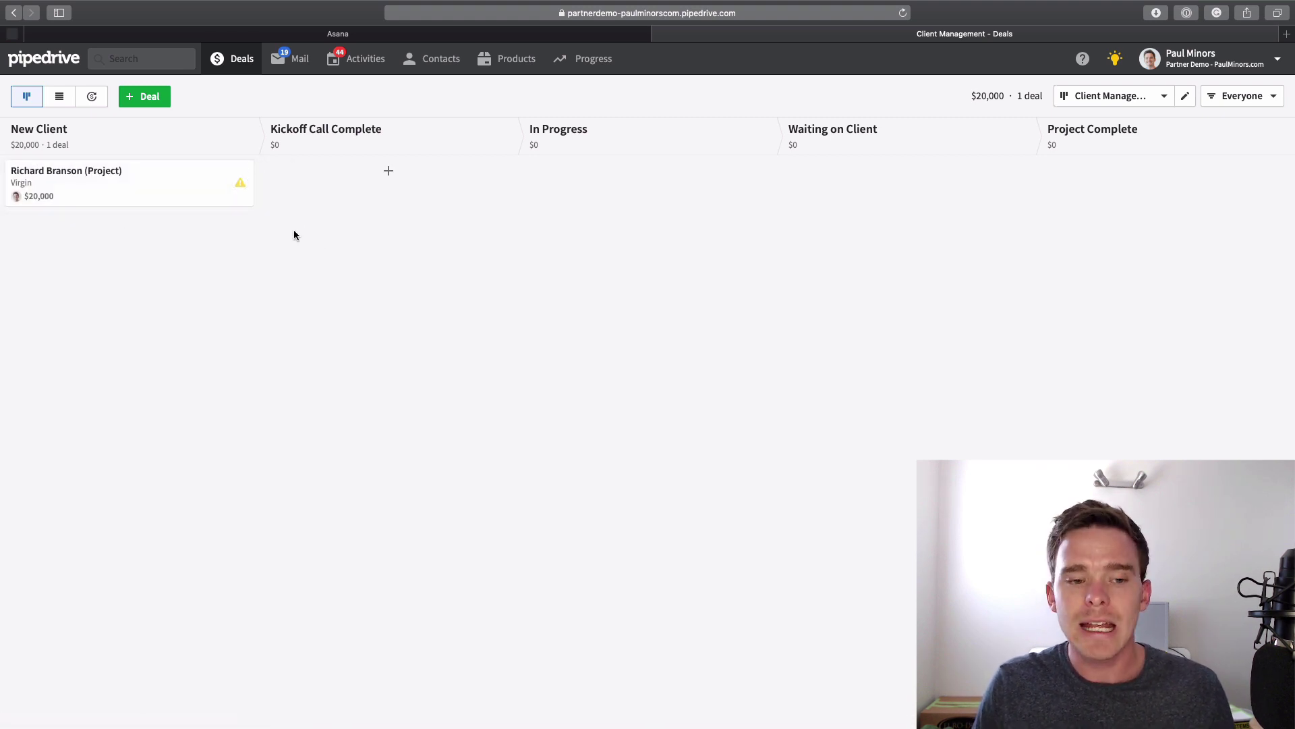
pyautogui.click(210, 185)
pyautogui.scroll(-2, 295, 311)
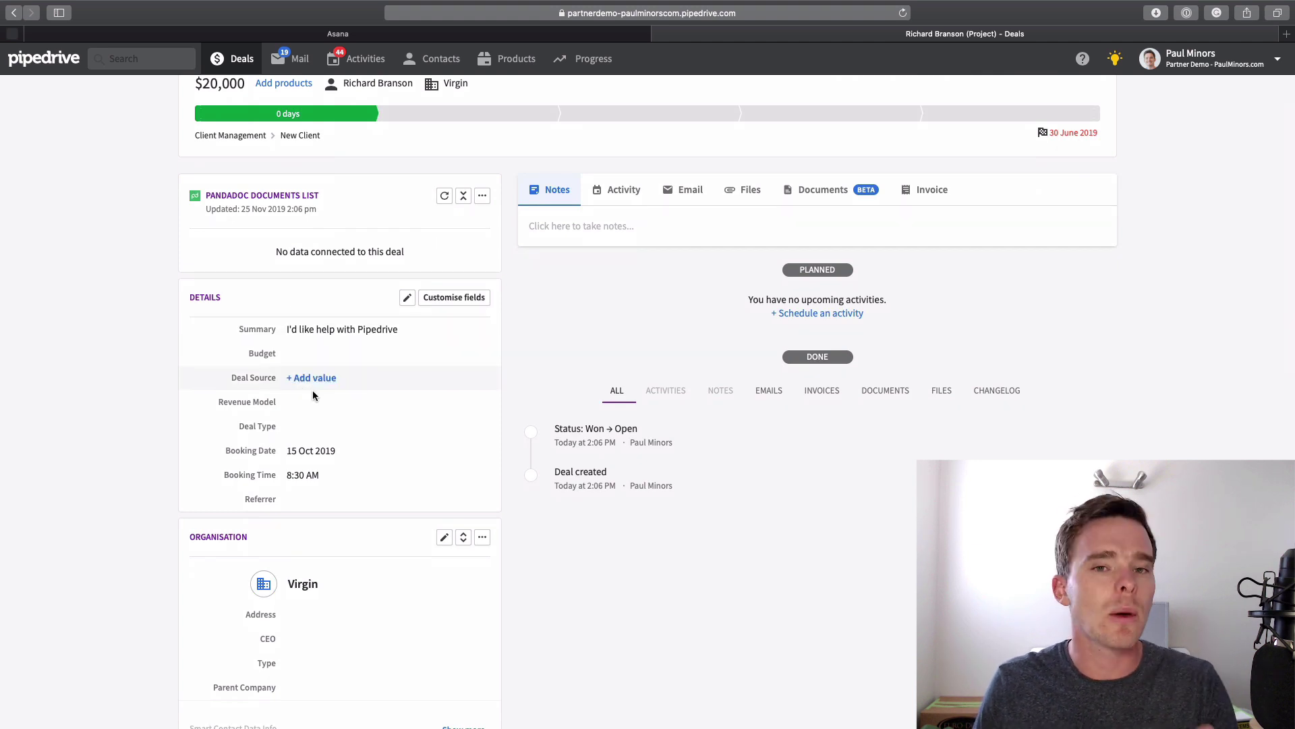
pyautogui.scroll(2, 313, 395)
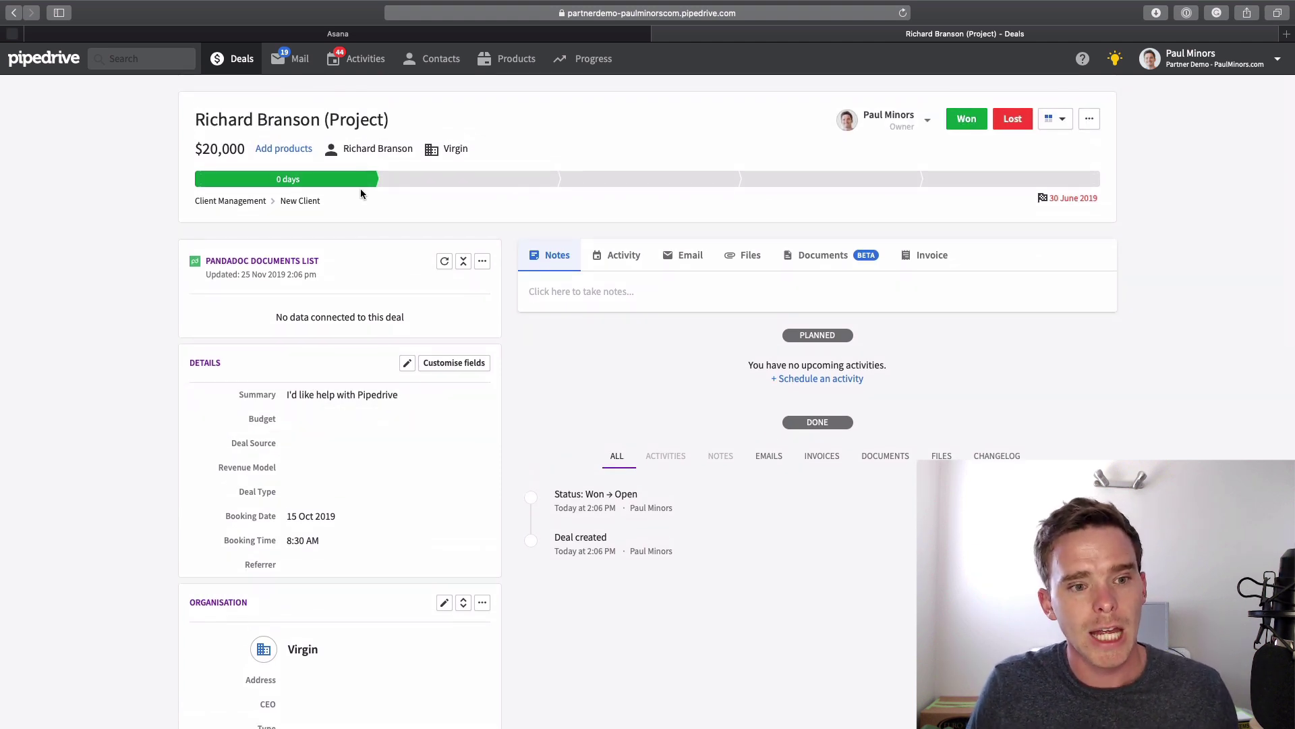
pyautogui.click(379, 149)
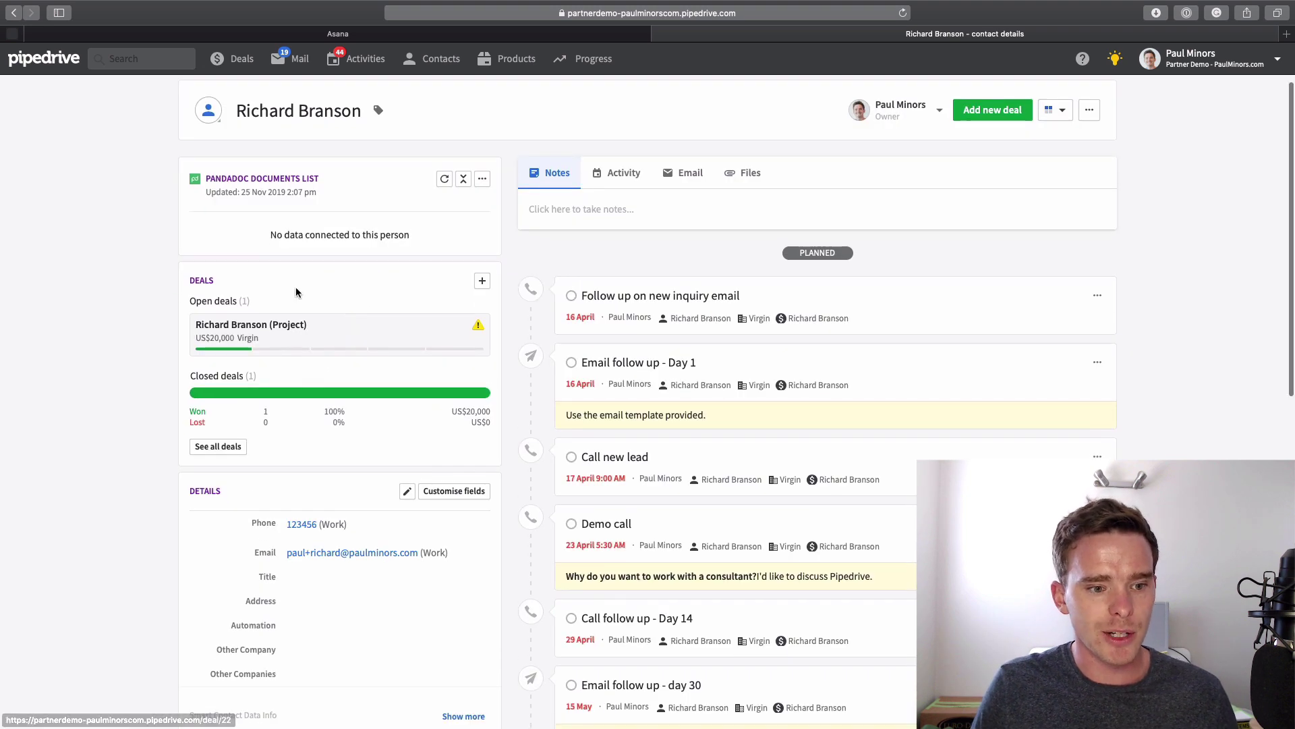
# - Open the contact's full deals list and add the Pipeline column to the table
pyautogui.click(231, 446)
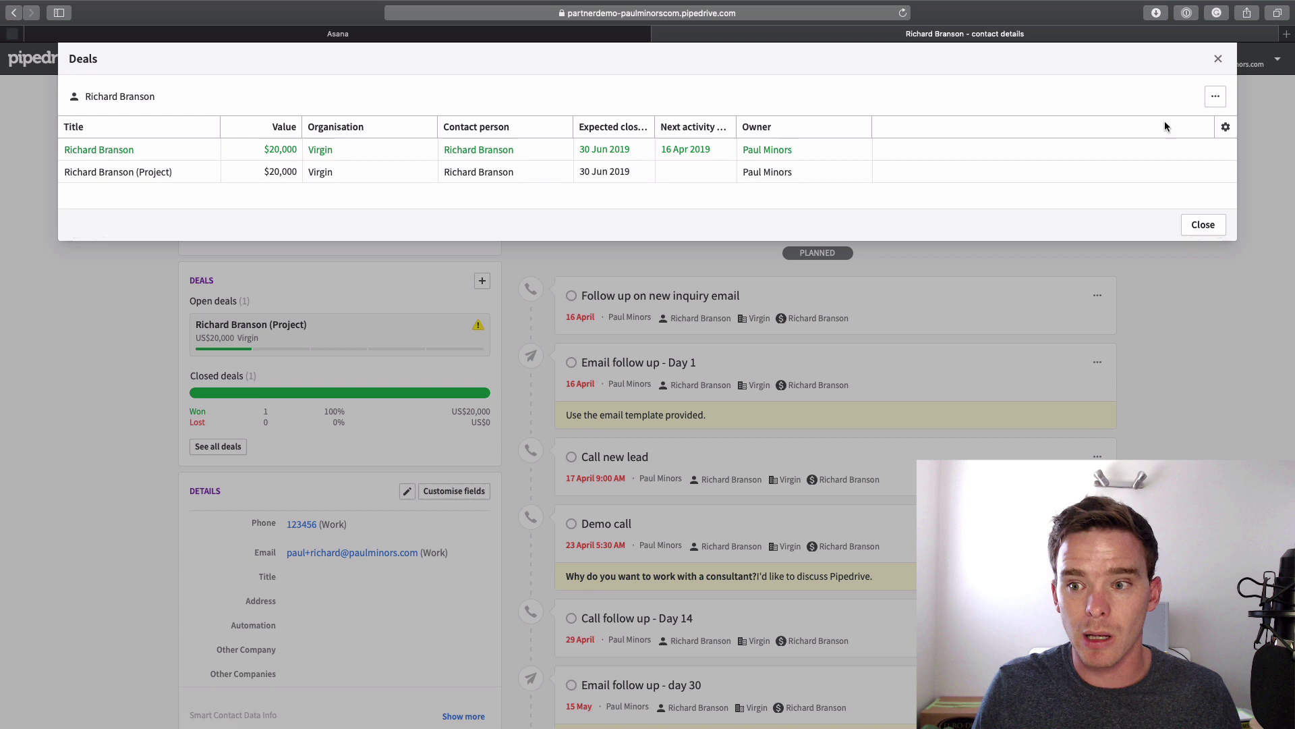
pyautogui.click(1225, 128)
pyautogui.write('pip')
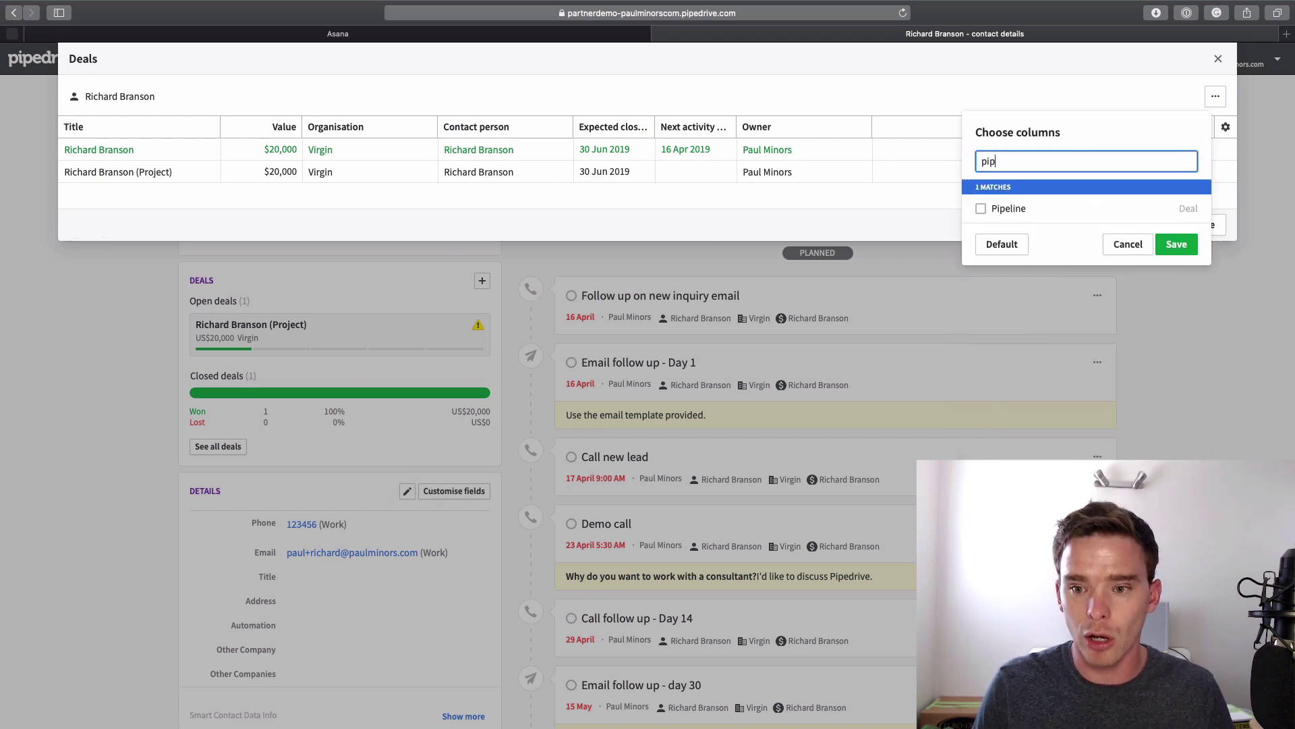
pyautogui.write('e')
pyautogui.click(985, 209)
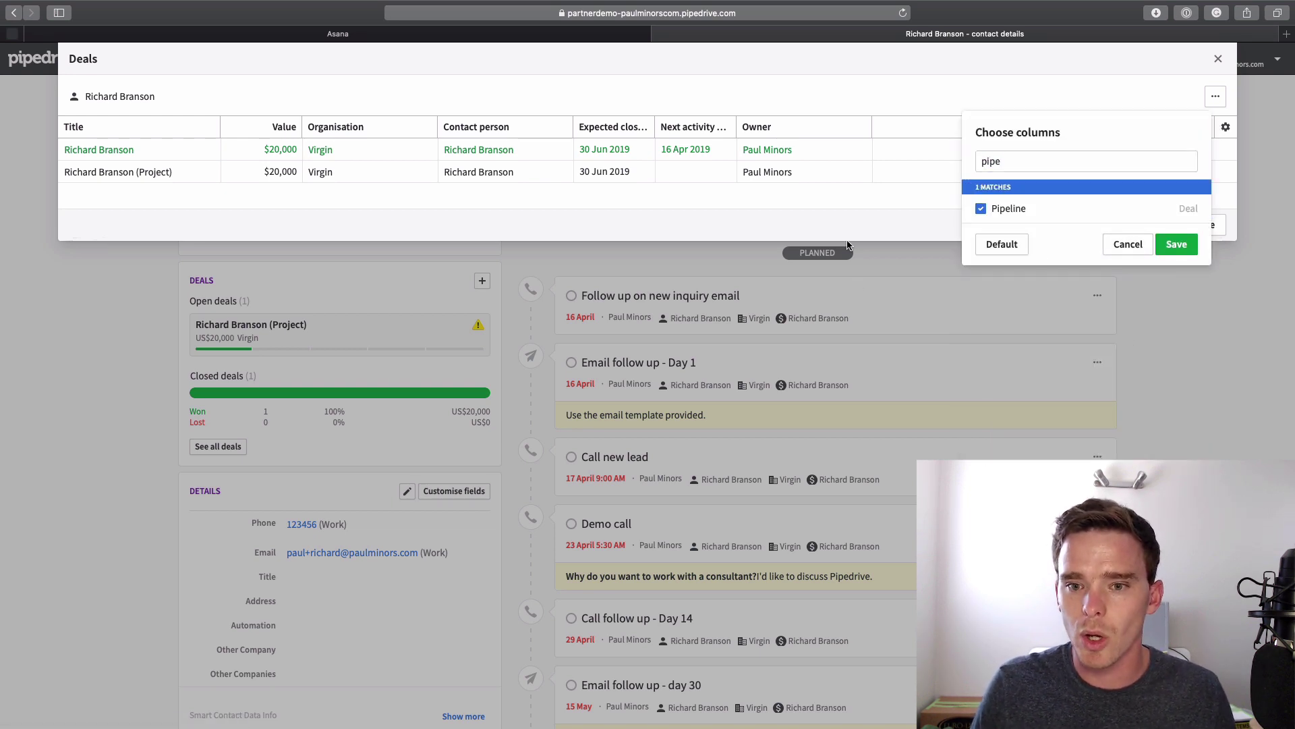
pyautogui.click(1176, 244)
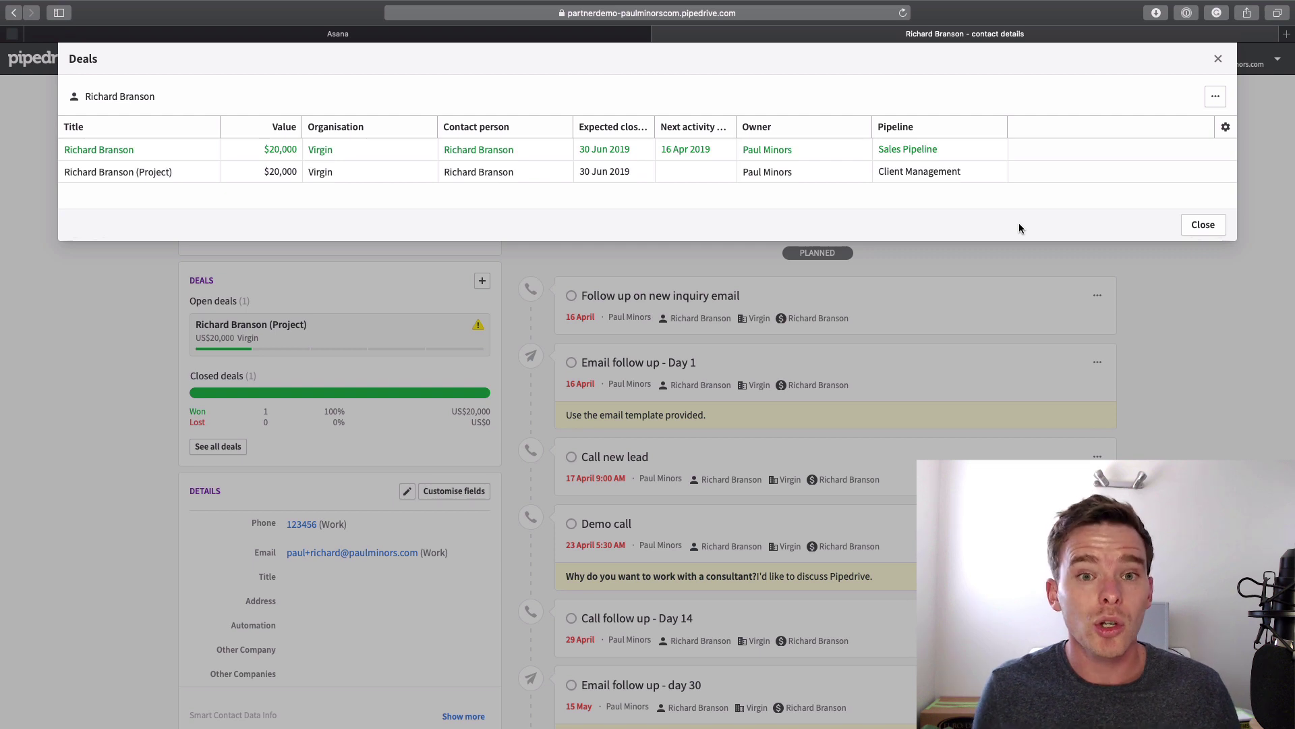
# - Close the deals list and open the account and settings menu under the profile name
pyautogui.click(1205, 227)
pyautogui.click(1207, 59)
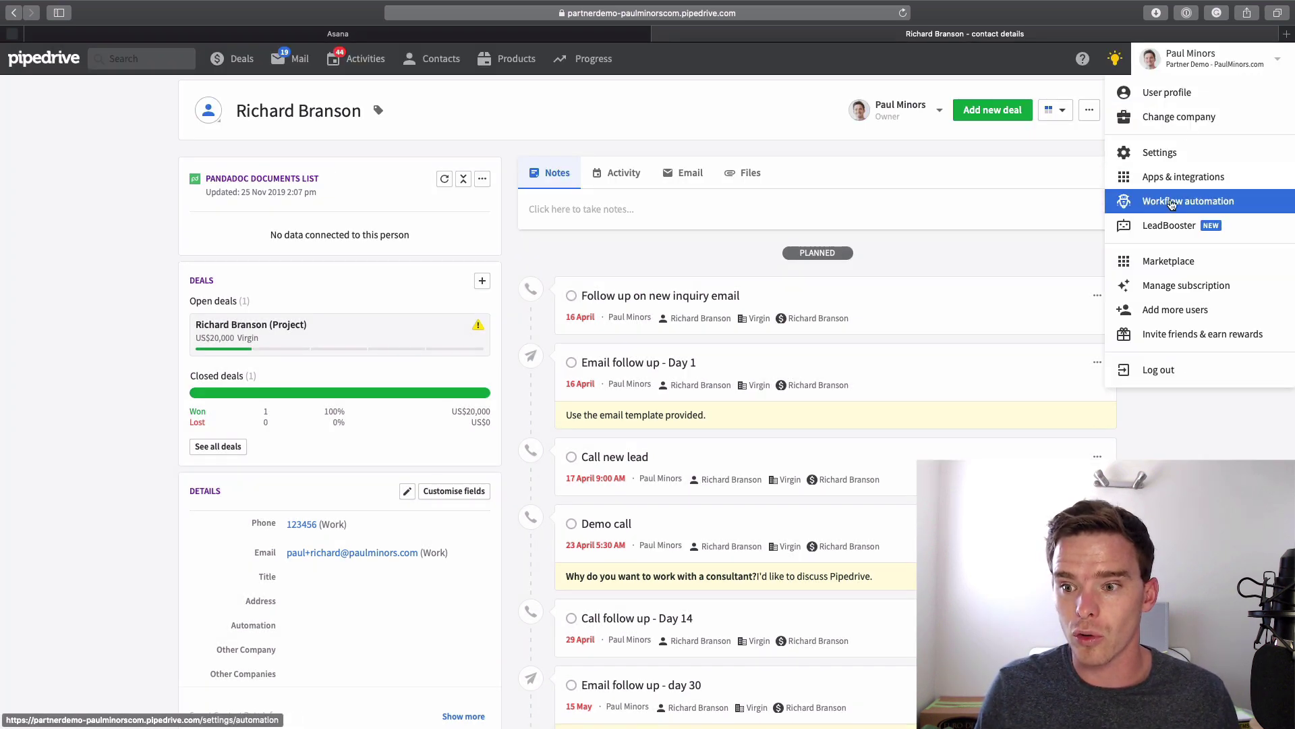